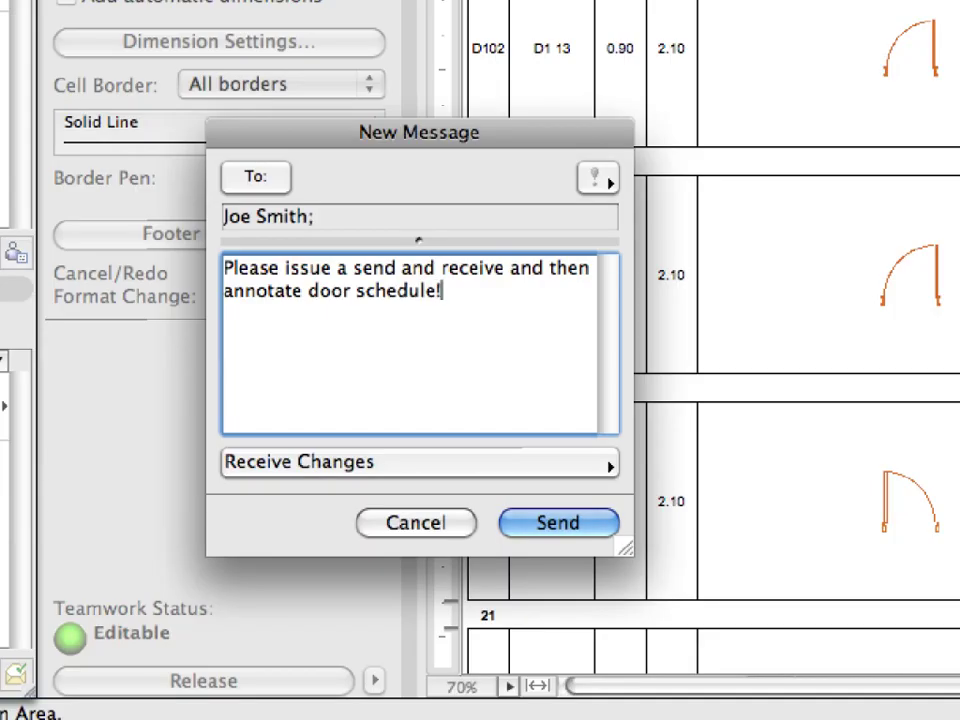
- Finish the message with 'Annotation done!' and select 5.2.1 Door Schedule in the Navigator
{"action": "type", "text": "Thanks,"}
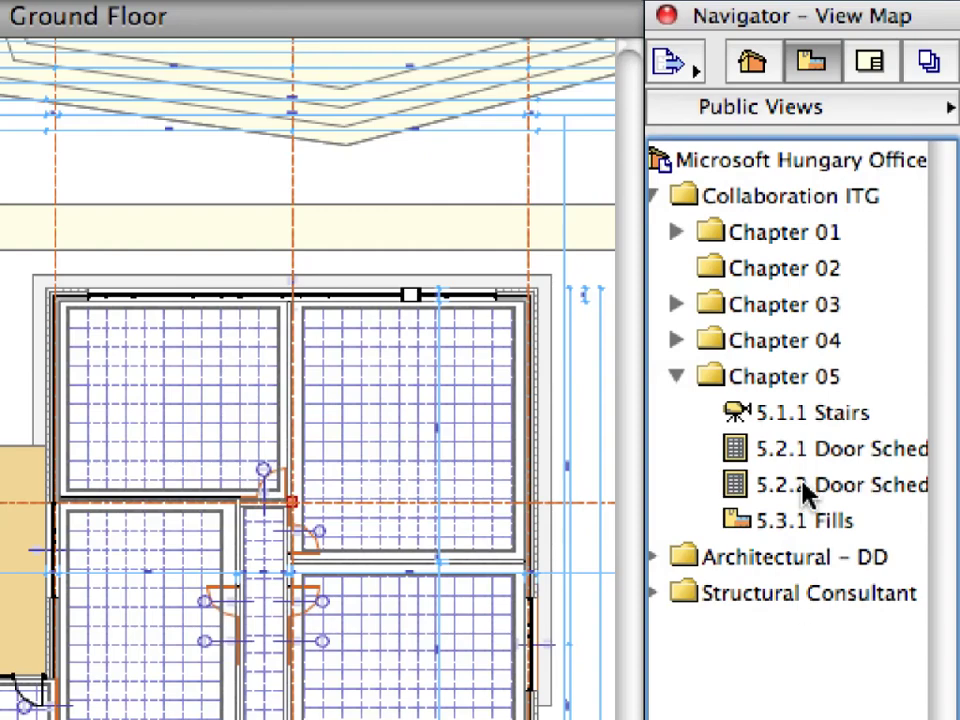
{"action": "left_click", "coordinate": [812, 462]}
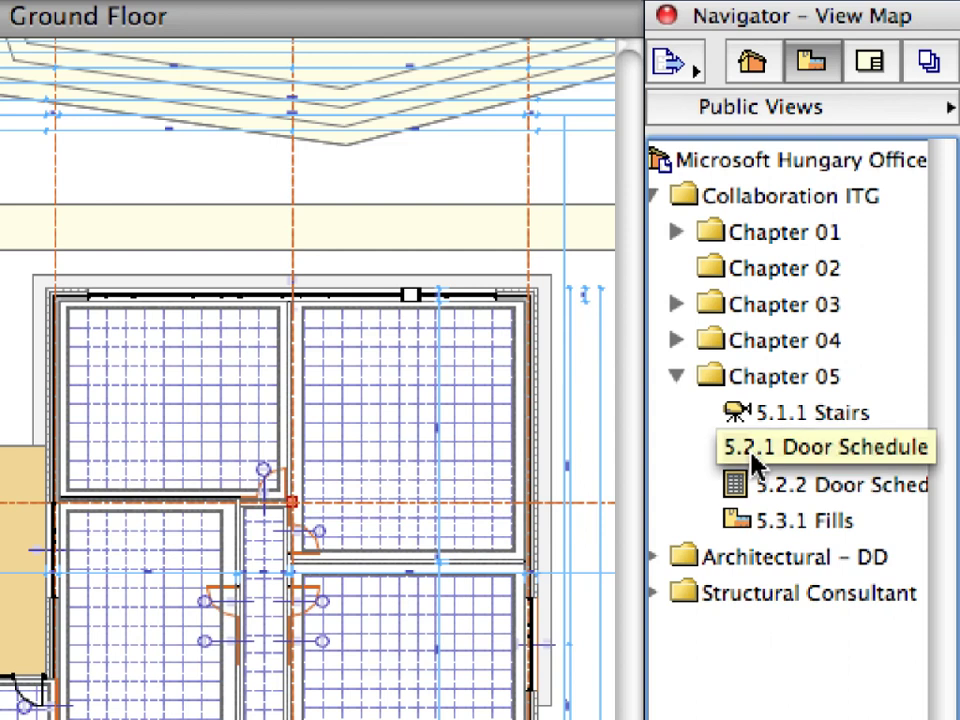
{"action": "type", "text": "Annotat"}
{"action": "type", "text": "ion done!"}
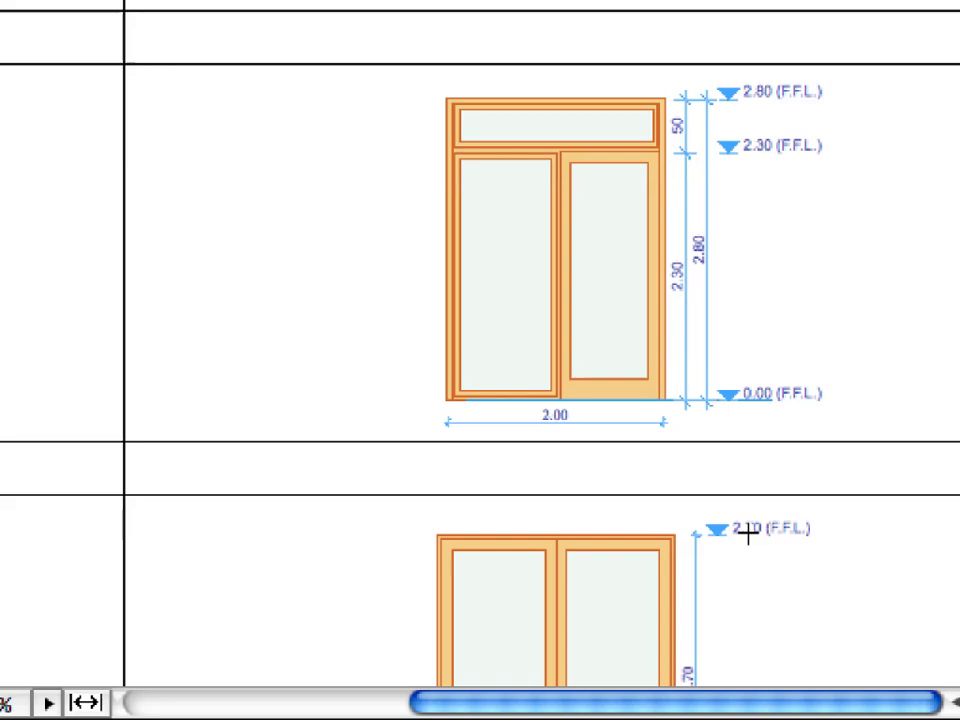
{"action": "scroll", "coordinate": [747, 530], "scroll_direction": "down", "scroll_amount": 5}
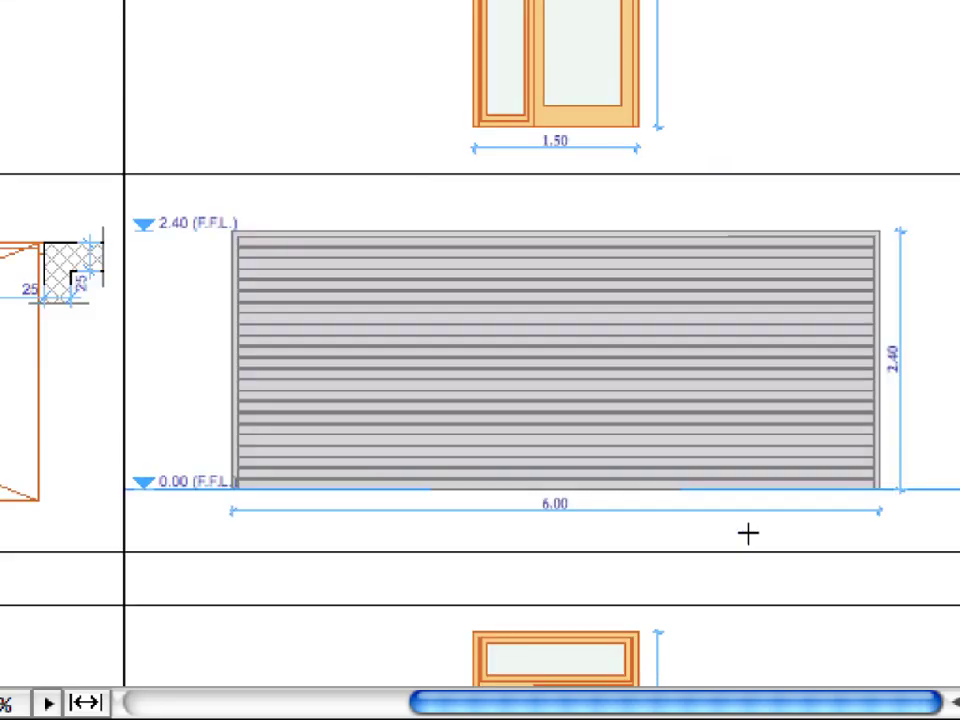
{"action": "scroll", "coordinate": [748, 533], "scroll_direction": "down", "scroll_amount": 4}
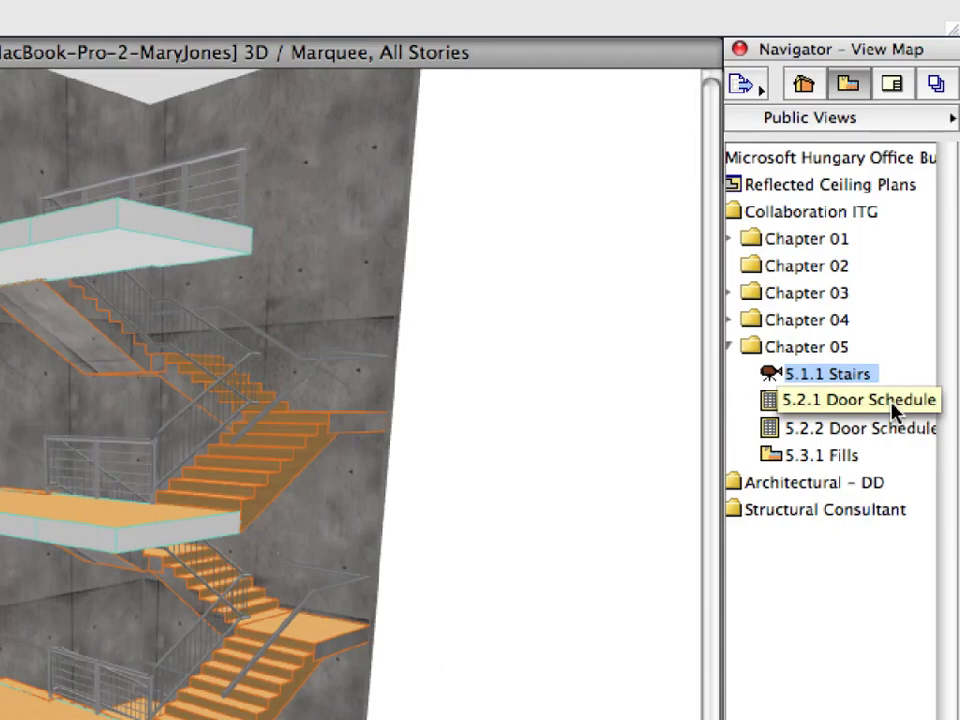
- Open 5.2.1 Door Schedule, reserve its scheme, and fit the table to the window width
{"action": "double_click", "coordinate": [893, 405]}
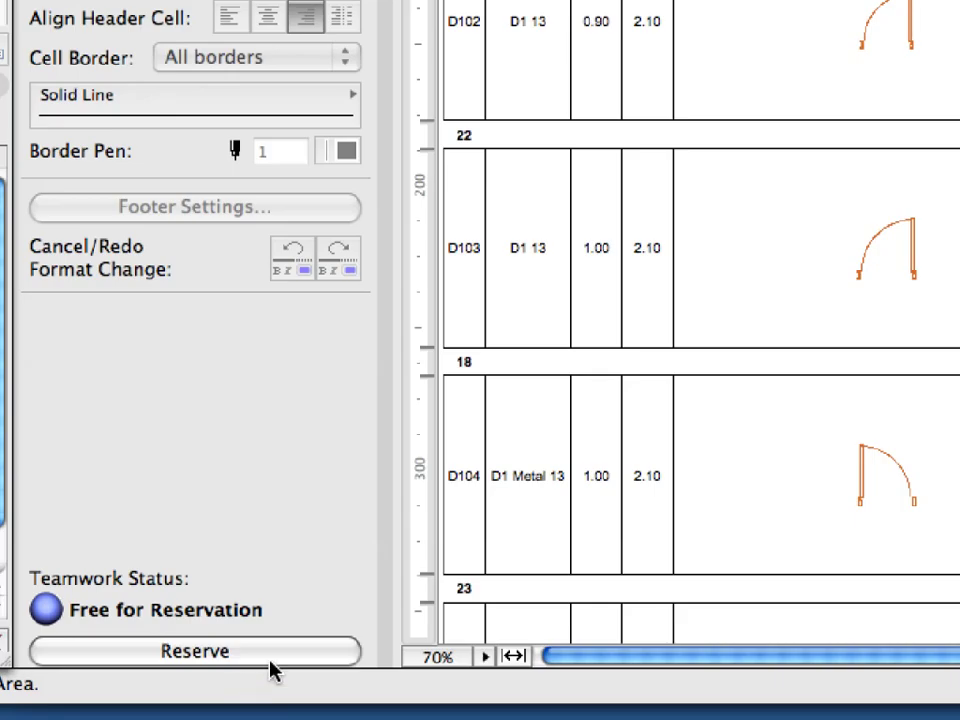
{"action": "left_click", "coordinate": [280, 660]}
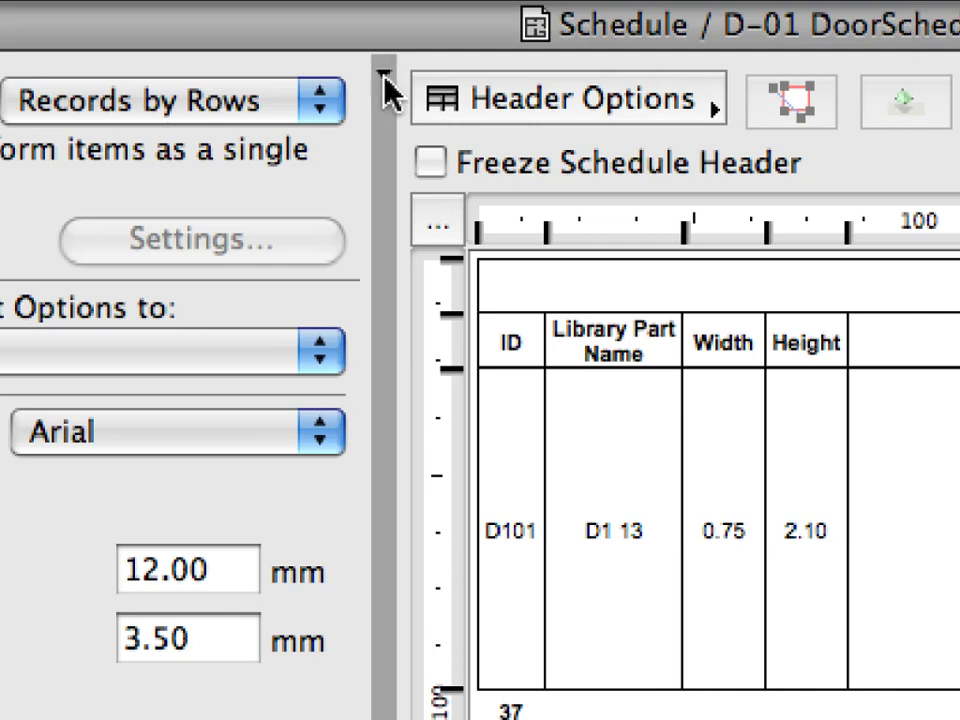
{"action": "left_click", "coordinate": [383, 80]}
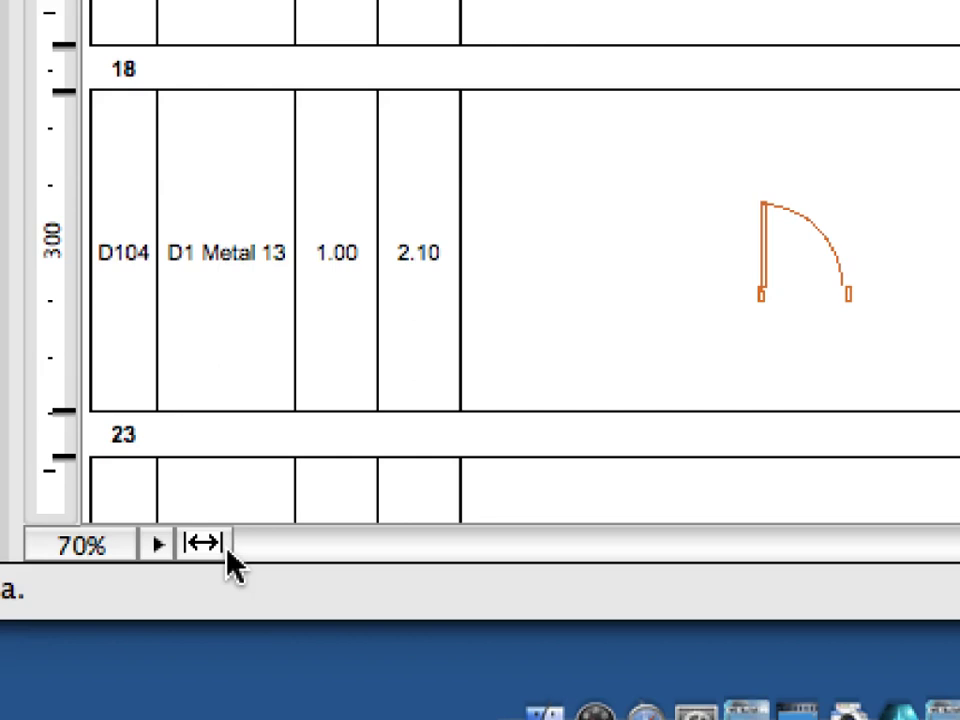
{"action": "left_click", "coordinate": [226, 549]}
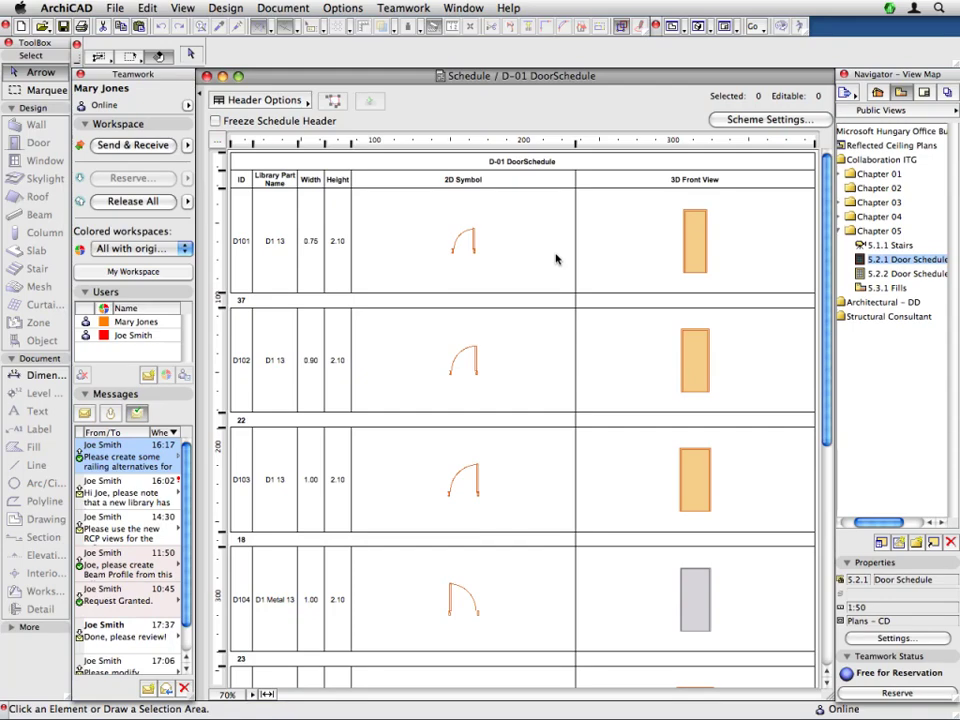
- Open door D101's 3D Front View cell in an Element Preview window at 280%
{"action": "left_click", "coordinate": [665, 199]}
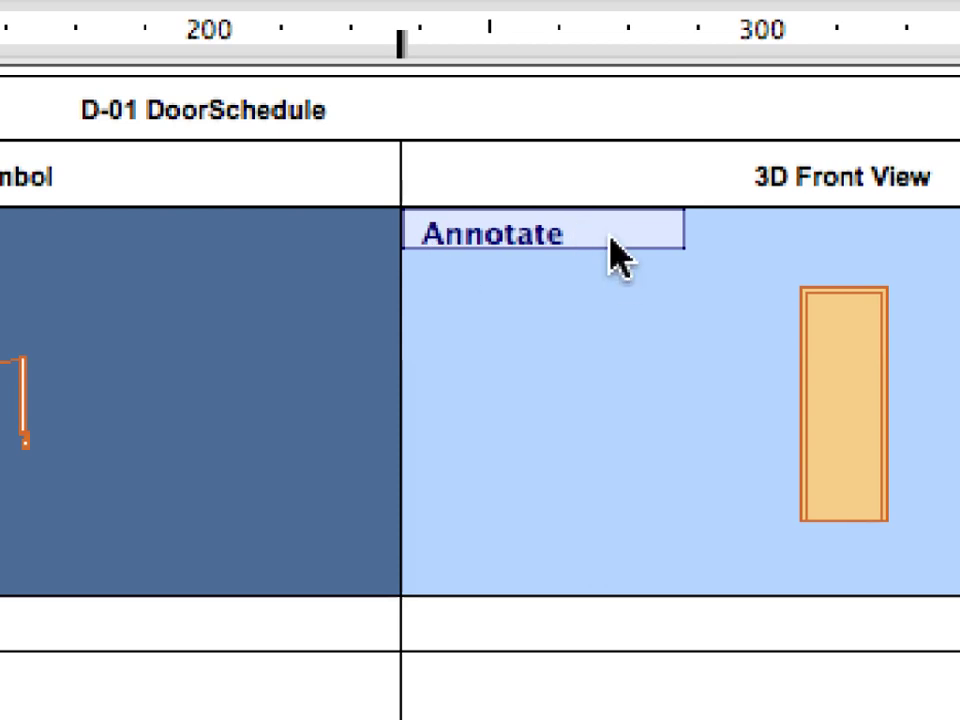
{"action": "double_click", "coordinate": [615, 275]}
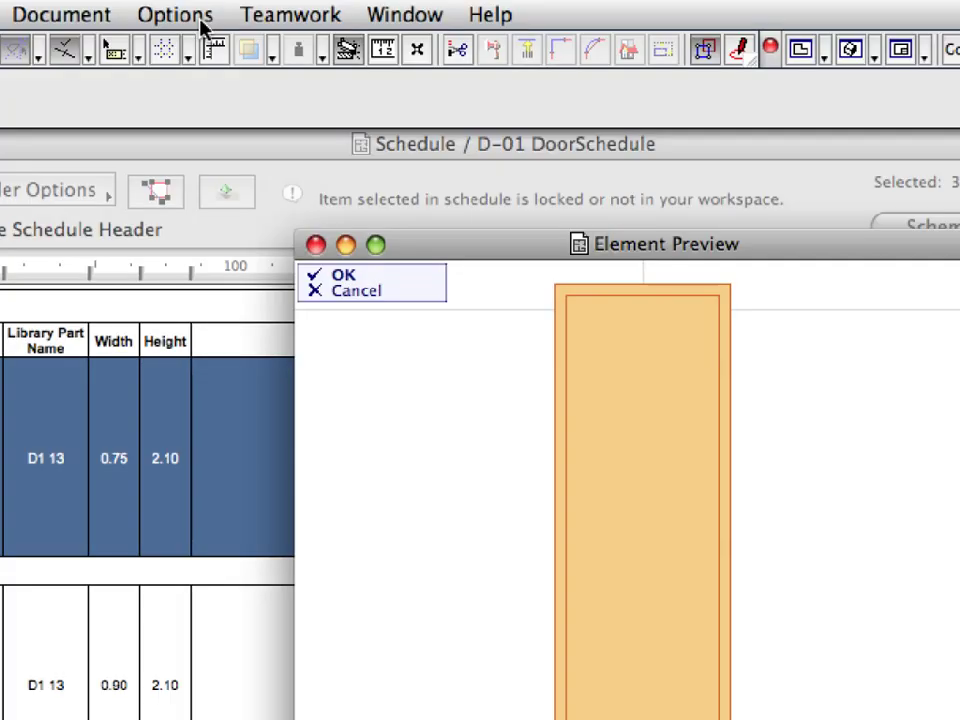
- In Levels & Project North preferences, rename the 2nd Reference Level to 'F.F.L.' and release them
{"action": "left_click", "coordinate": [356, 13]}
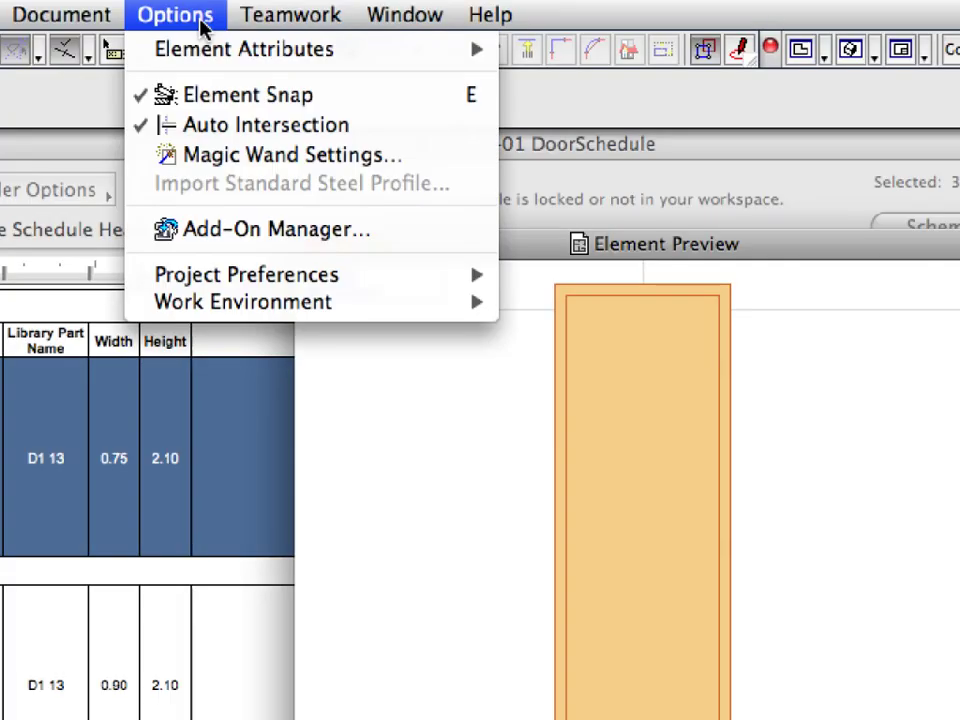
{"action": "mouse_move", "coordinate": [399, 279]}
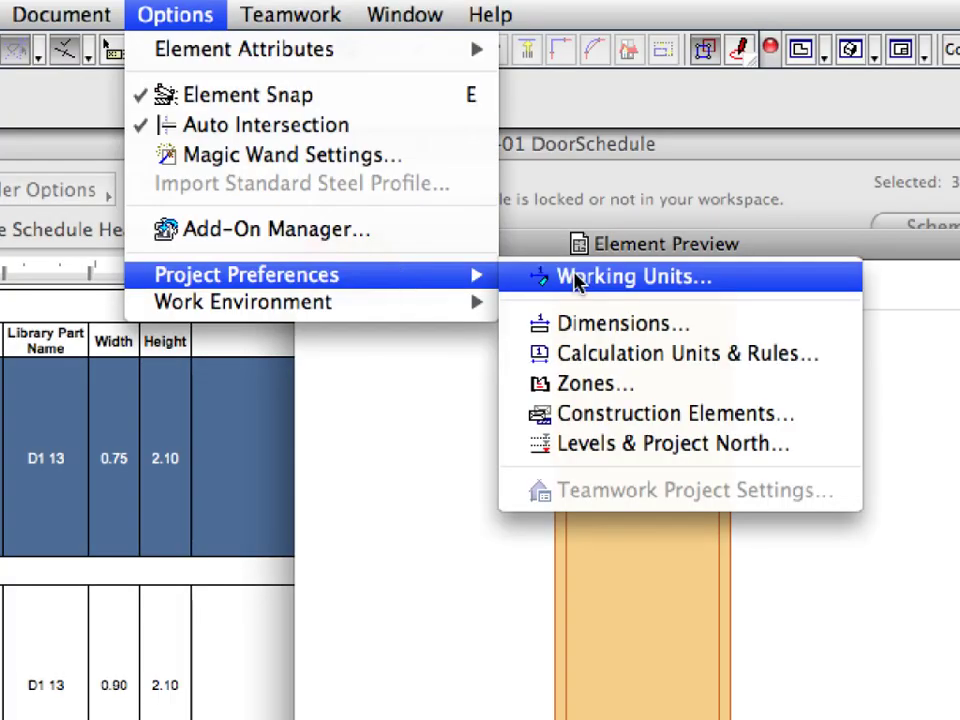
{"action": "left_click", "coordinate": [818, 452]}
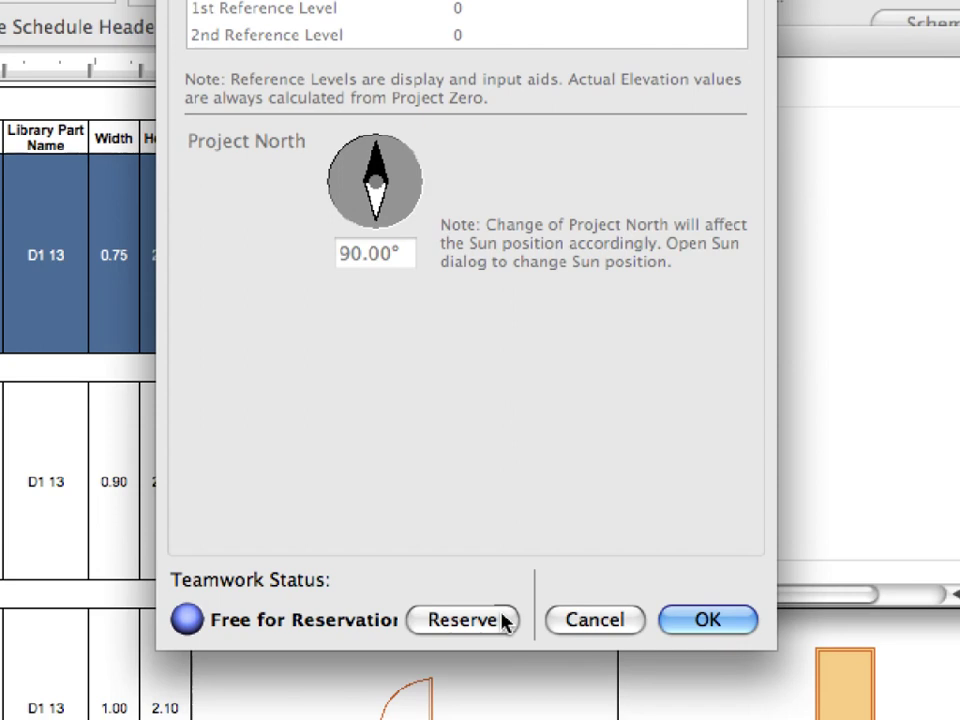
{"action": "left_click", "coordinate": [505, 620]}
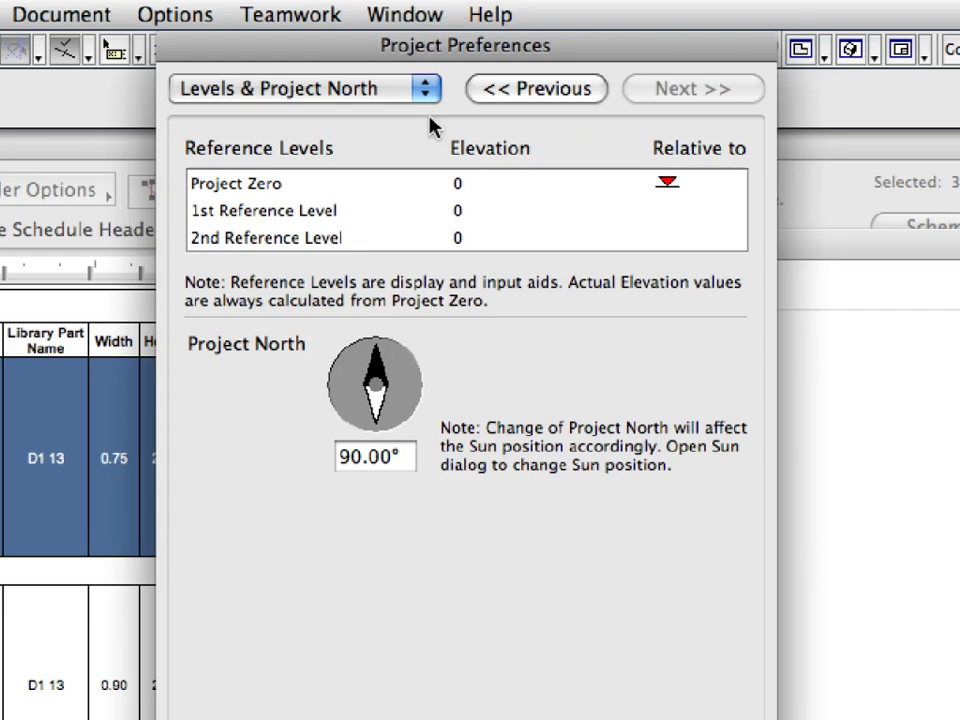
{"action": "left_click", "coordinate": [339, 238]}
{"action": "left_click", "coordinate": [360, 240]}
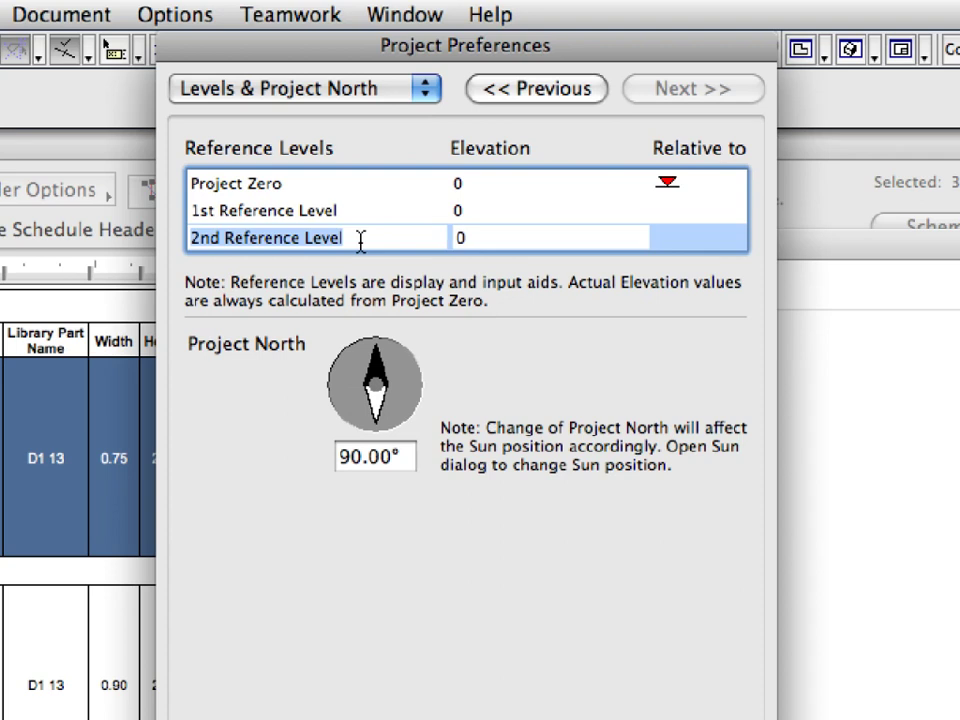
{"action": "key", "text": "BackSpace"}
{"action": "type", "text": "F"}
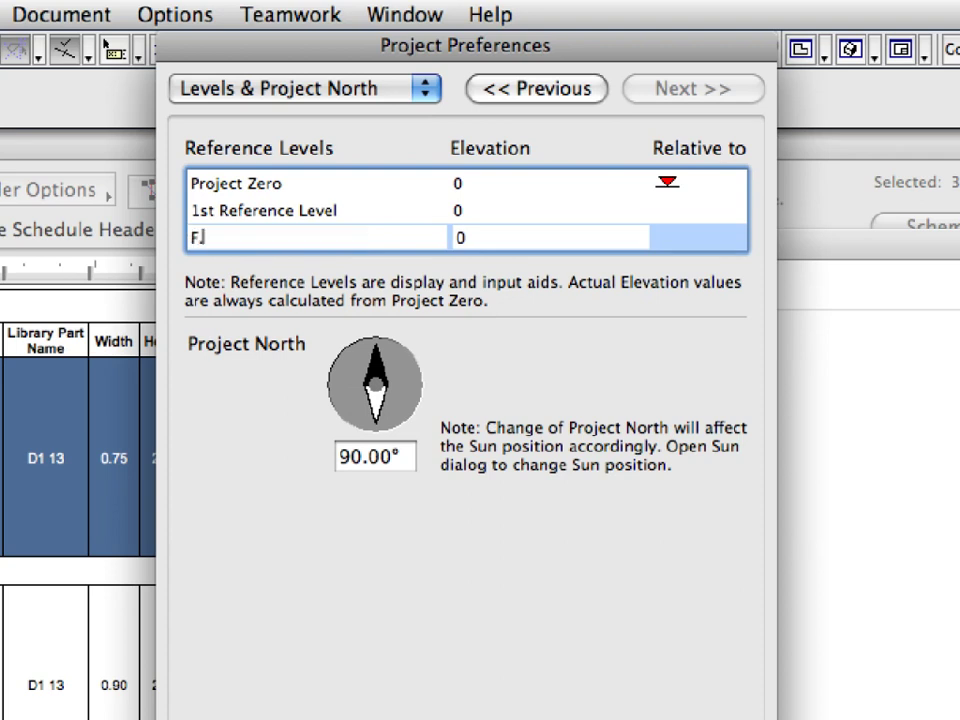
{"action": "type", "text": ".F.L."}
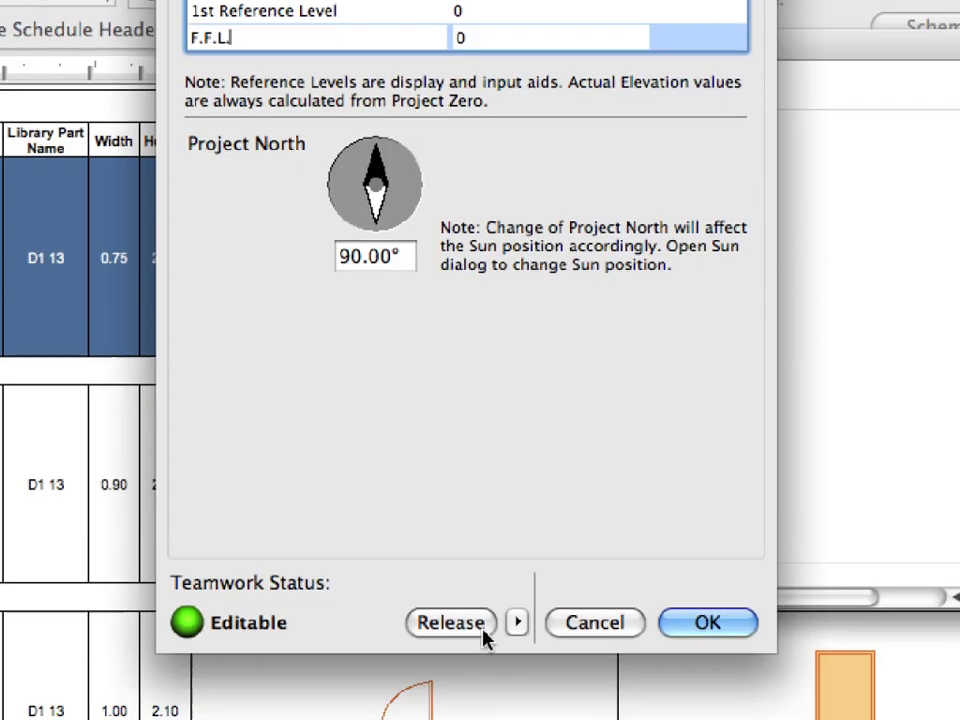
{"action": "left_click", "coordinate": [483, 630]}
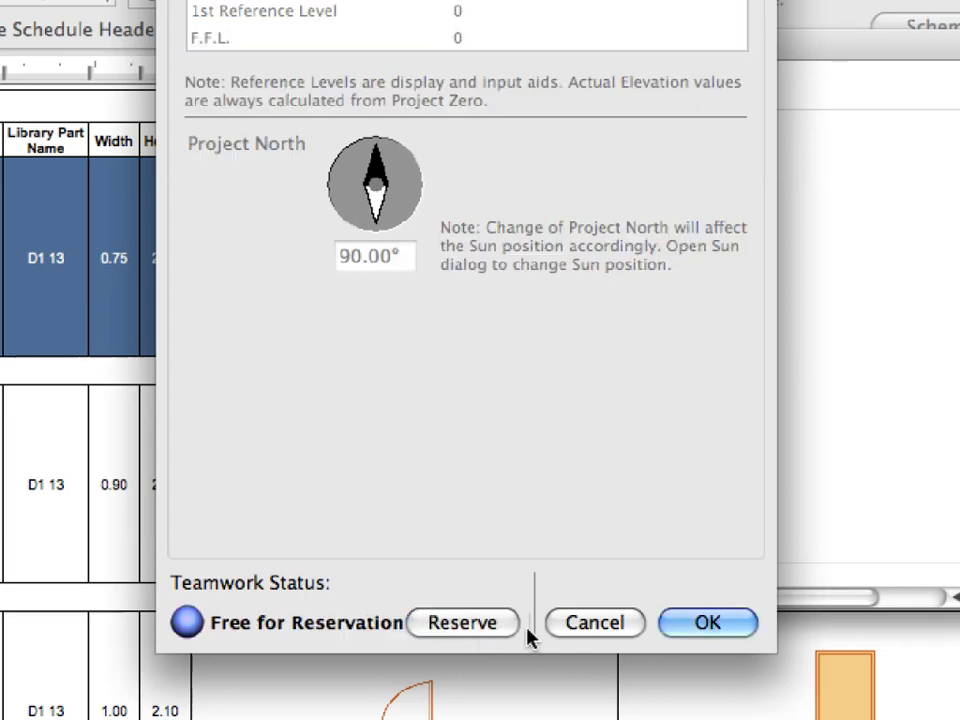
{"action": "left_click", "coordinate": [728, 630]}
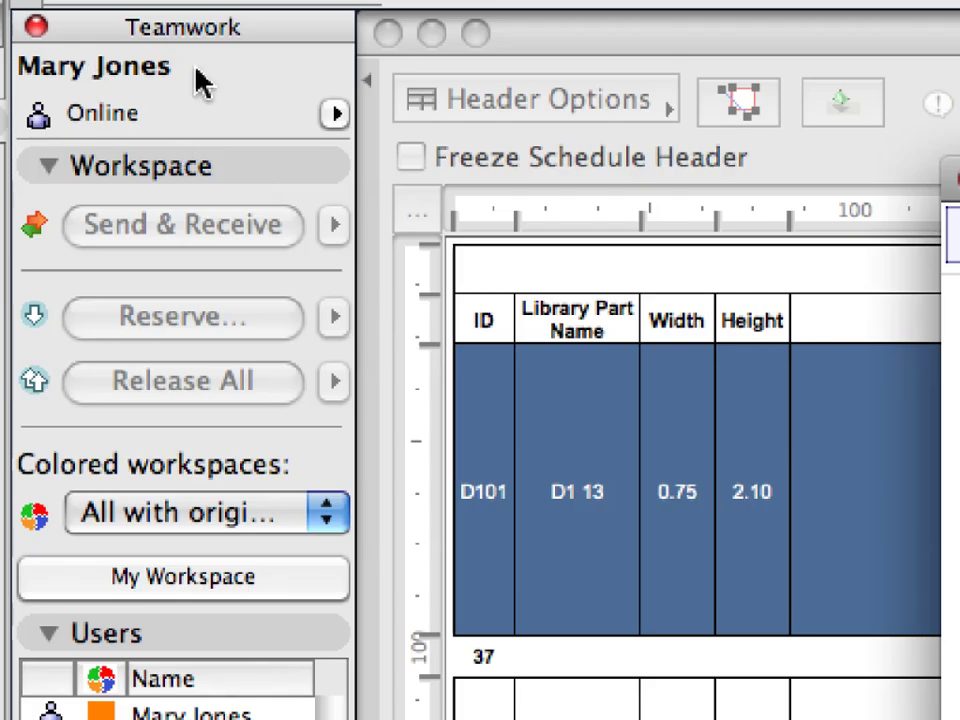
- Release the schedule scheme with comment 'Please issue a Send and Receive and then annotate Door Schedule! Thanks,'
{"action": "left_click", "coordinate": [529, 38]}
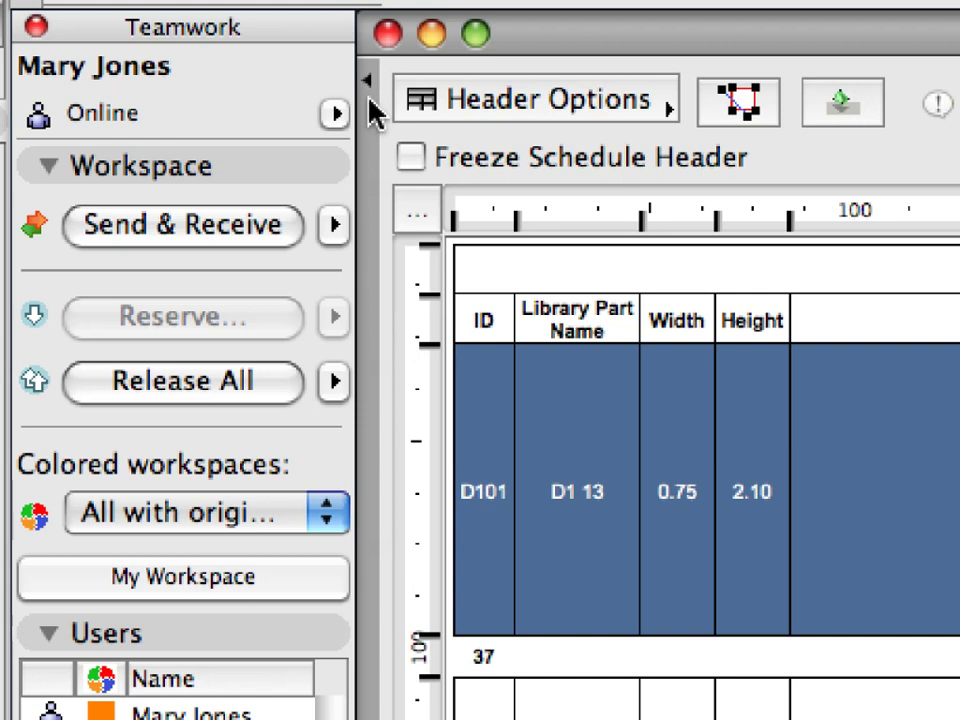
{"action": "left_click", "coordinate": [368, 100]}
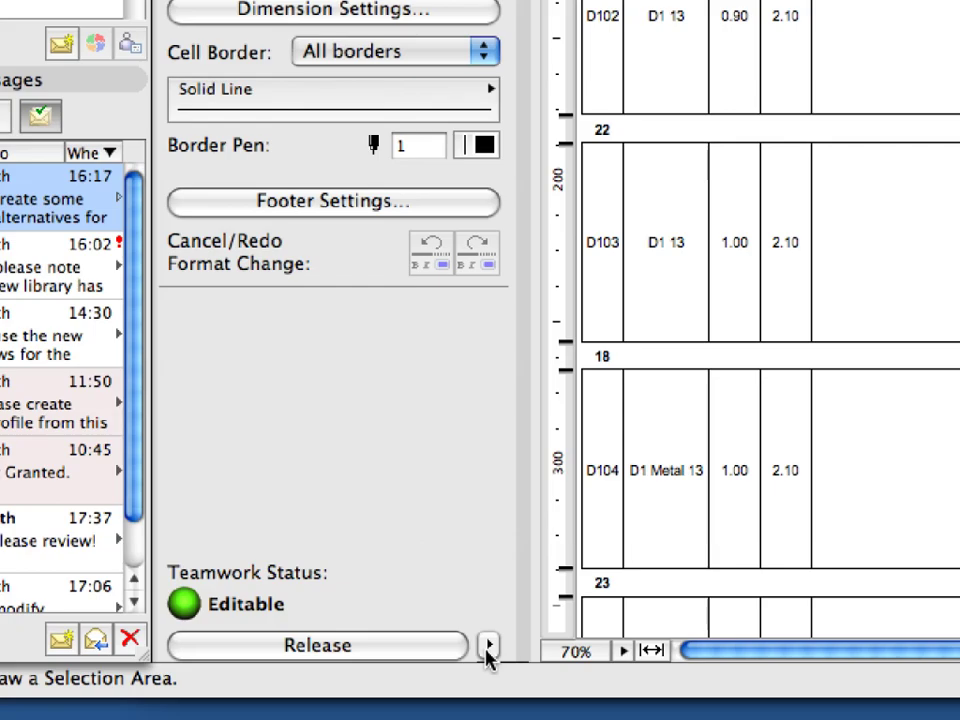
{"action": "left_click", "coordinate": [489, 648]}
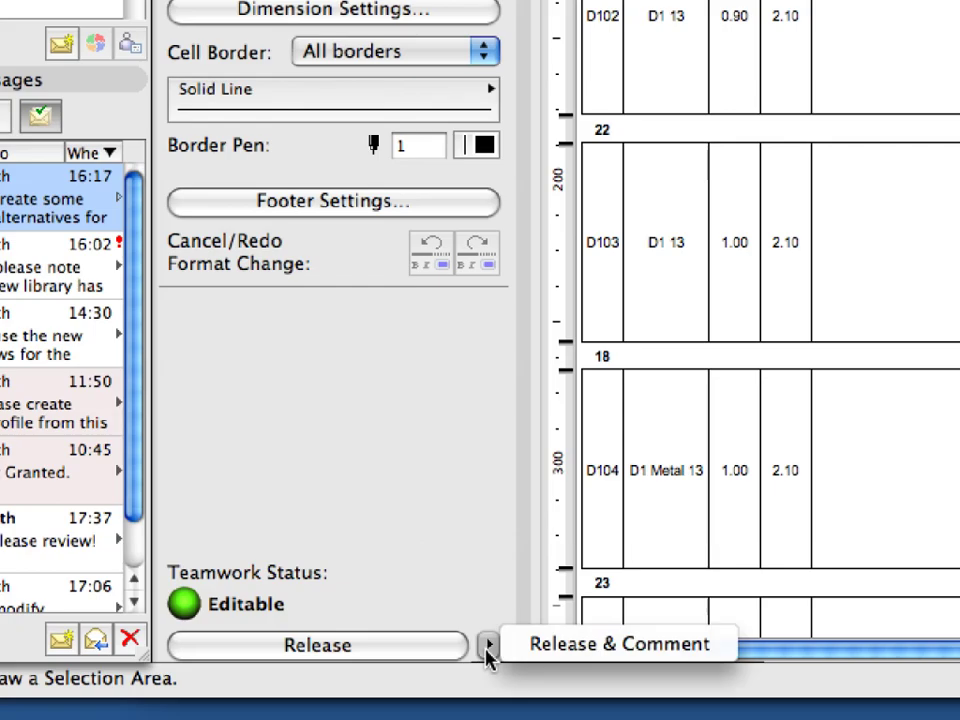
{"action": "left_click", "coordinate": [706, 646]}
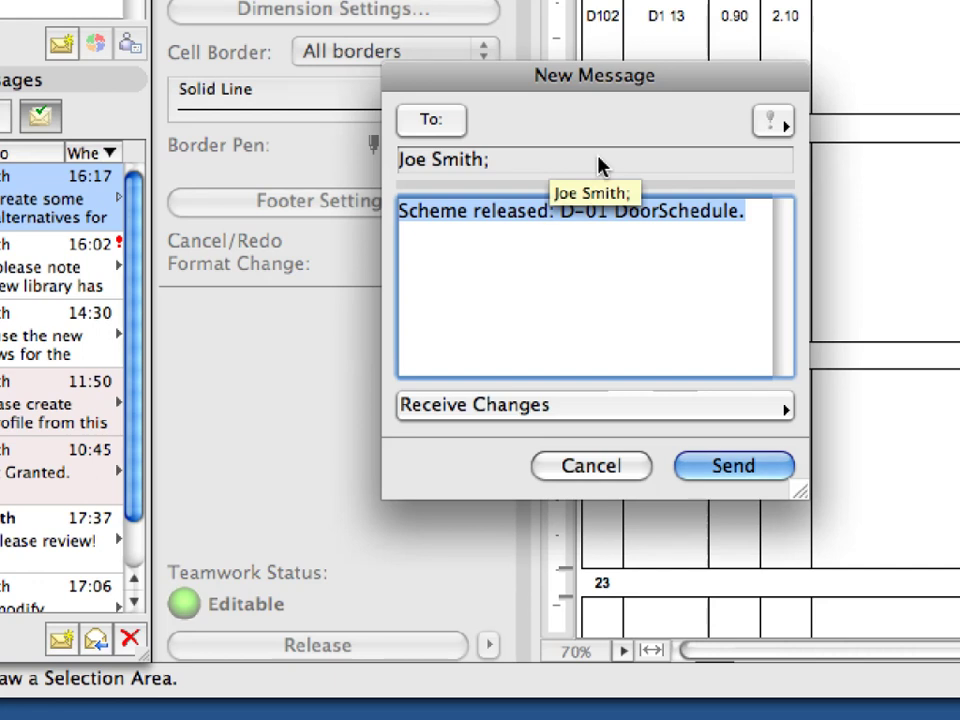
{"action": "key", "text": "BackSpace"}
{"action": "type", "text": "Please issue a Send and"}
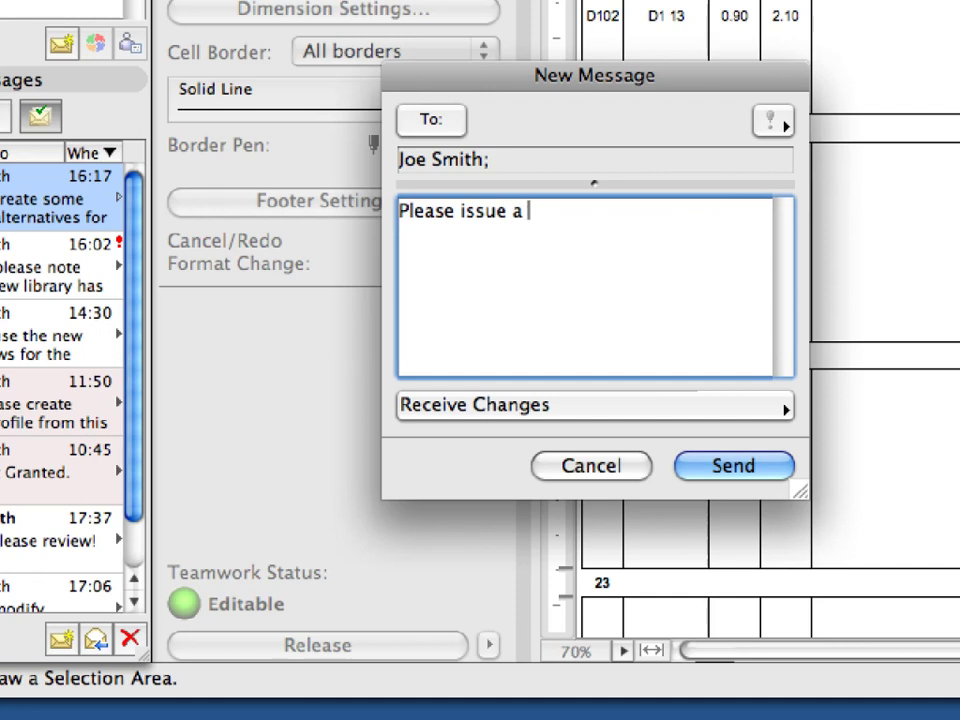
{"action": "type", "text": " Receive and then annotate Door Schedule! Thanks,"}
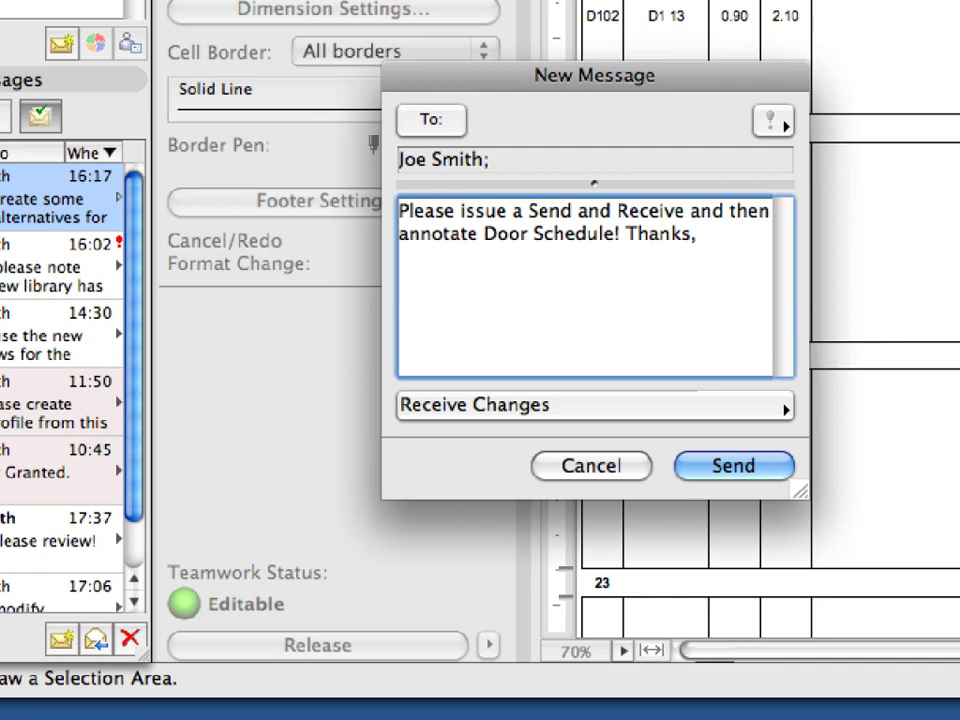
{"action": "left_click", "coordinate": [783, 468]}
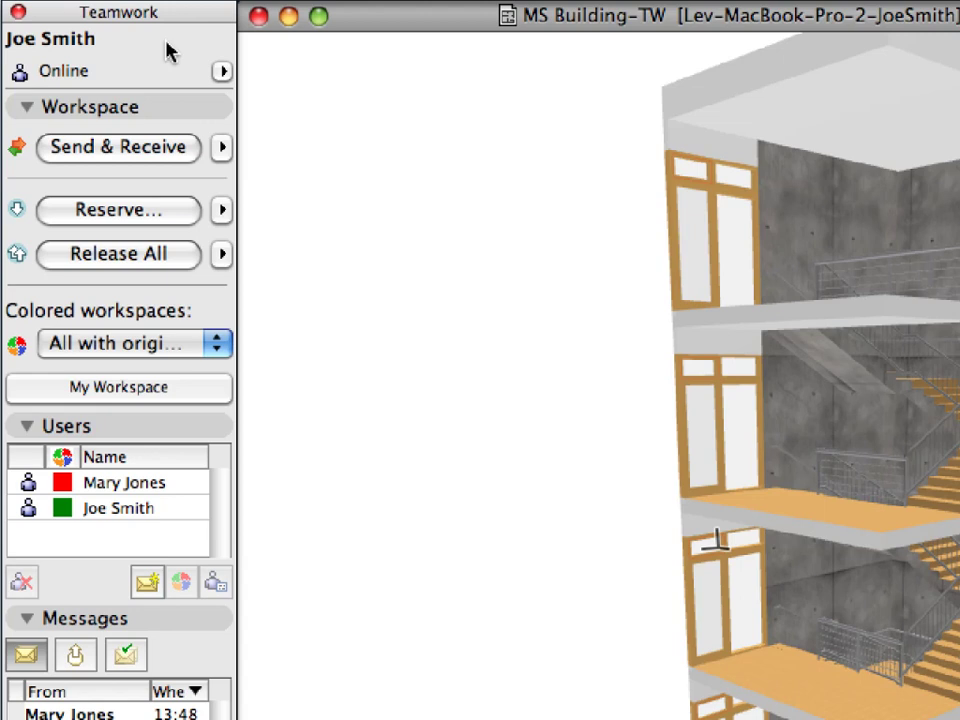
- Expand the Users and Workspace sections of the Teamwork palette and run Send & Receive
{"action": "left_click", "coordinate": [160, 110]}
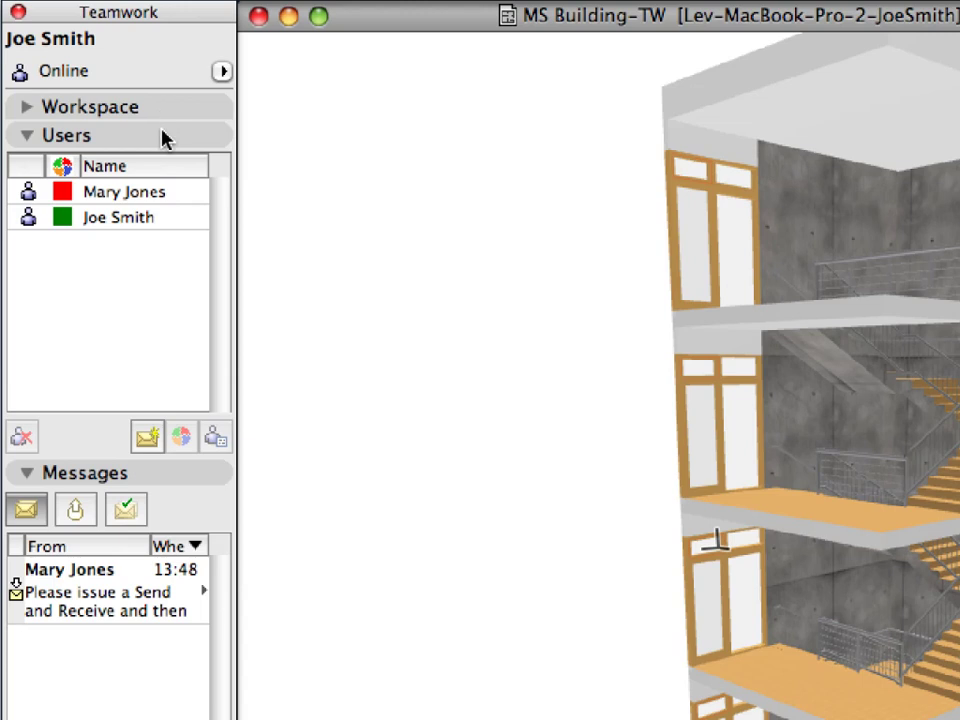
{"action": "left_click", "coordinate": [164, 136]}
{"action": "mouse_move", "coordinate": [128, 264]}
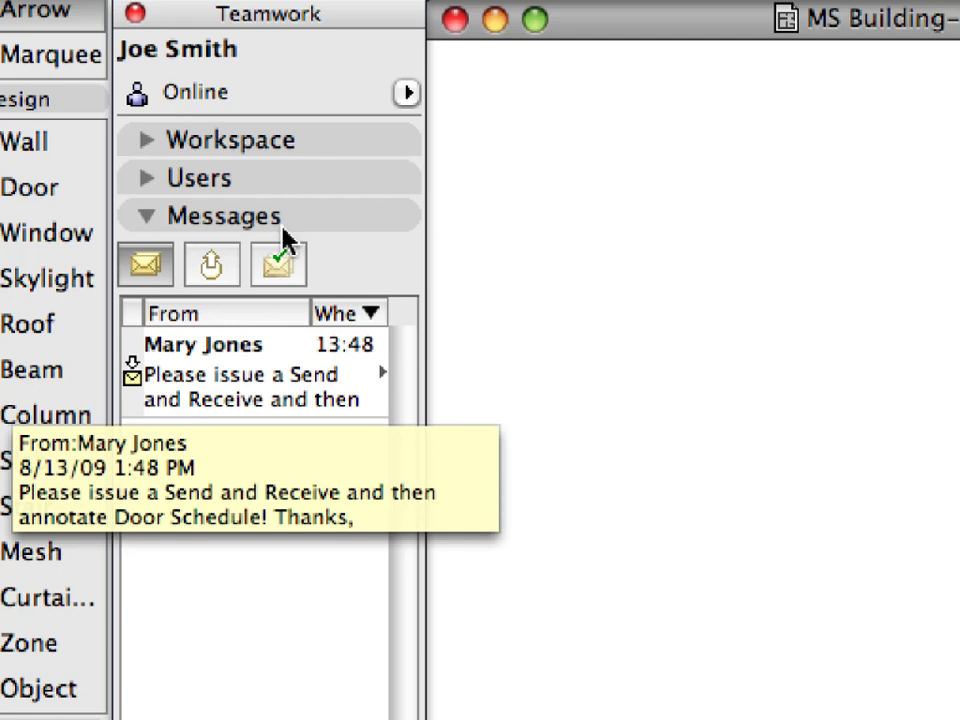
{"action": "left_click", "coordinate": [282, 176]}
{"action": "left_click", "coordinate": [290, 141]}
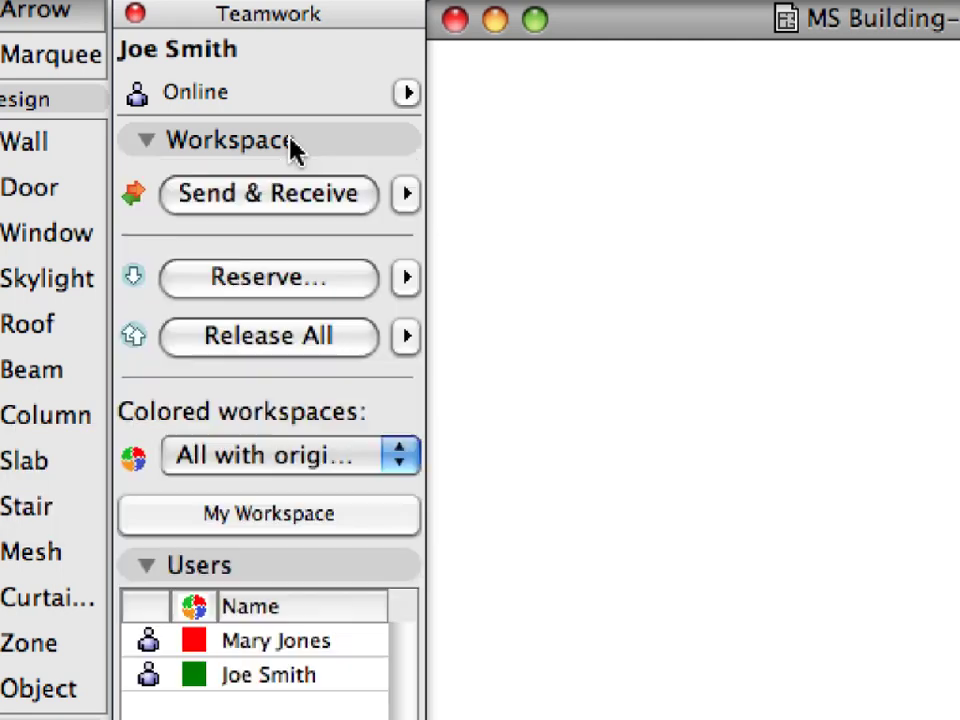
{"action": "left_click", "coordinate": [352, 199]}
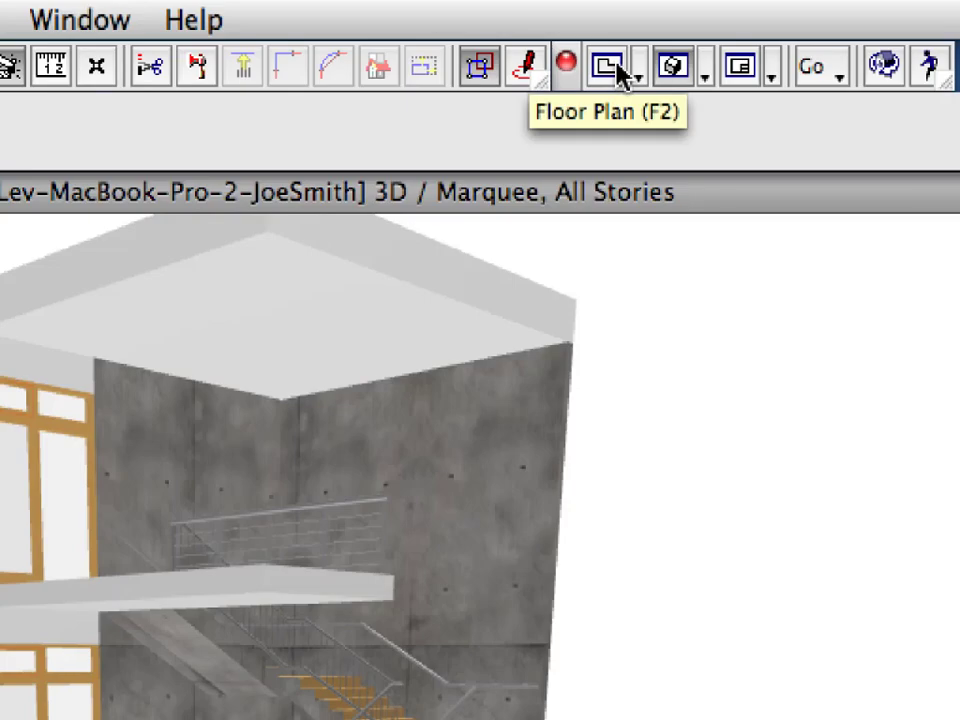
- On the Ground Floor plan, apply the Linear Dim-01 favorite to the Dimension tool defaults
{"action": "left_click", "coordinate": [617, 70]}
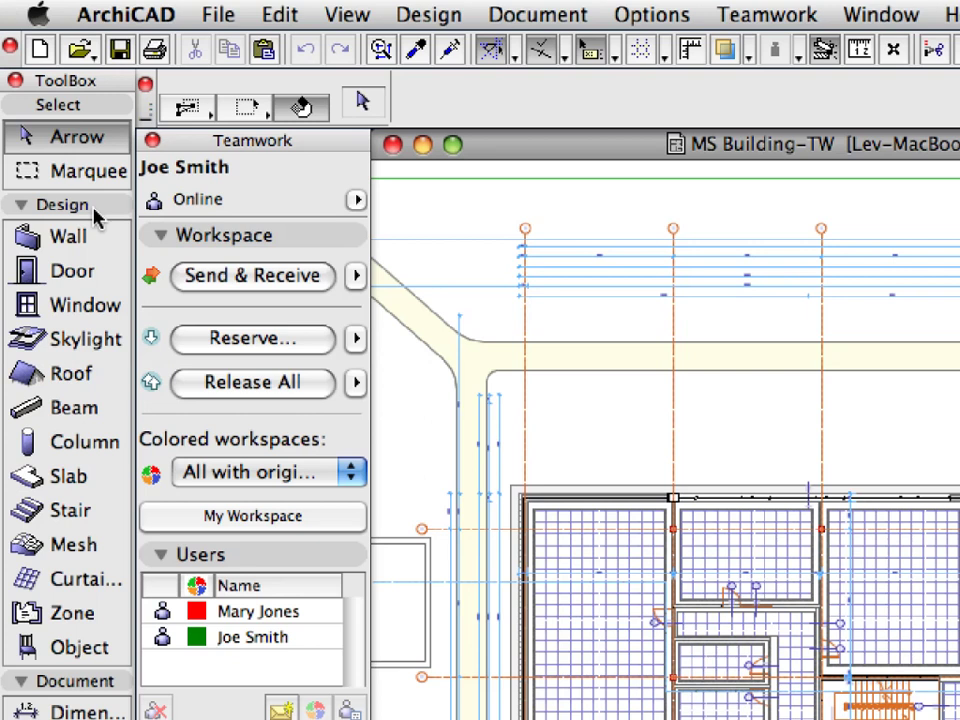
{"action": "left_click", "coordinate": [96, 206]}
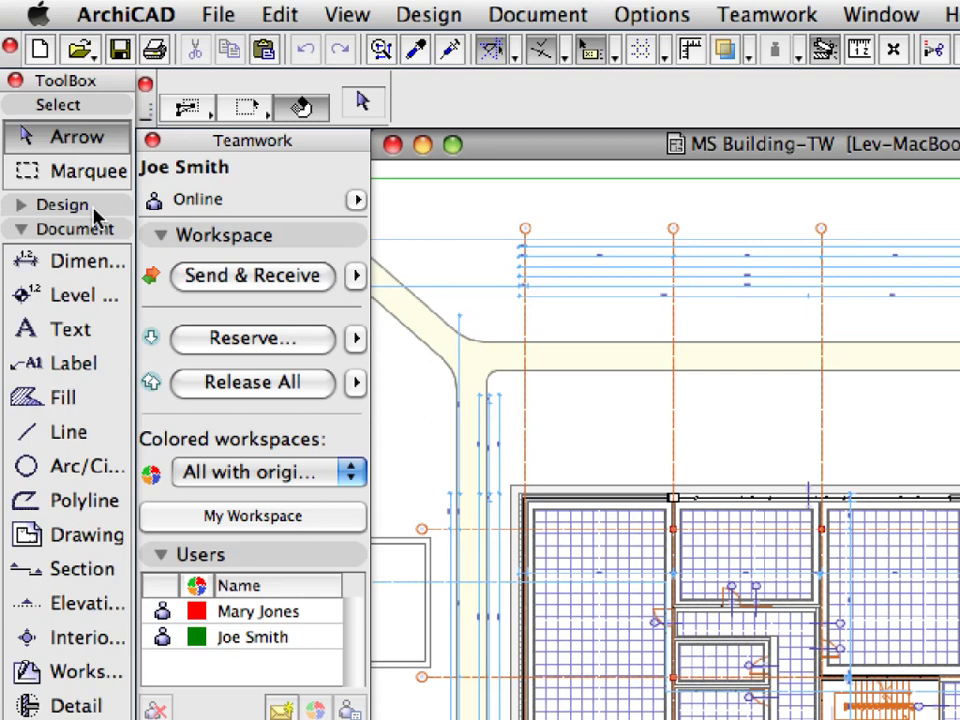
{"action": "left_click", "coordinate": [100, 265]}
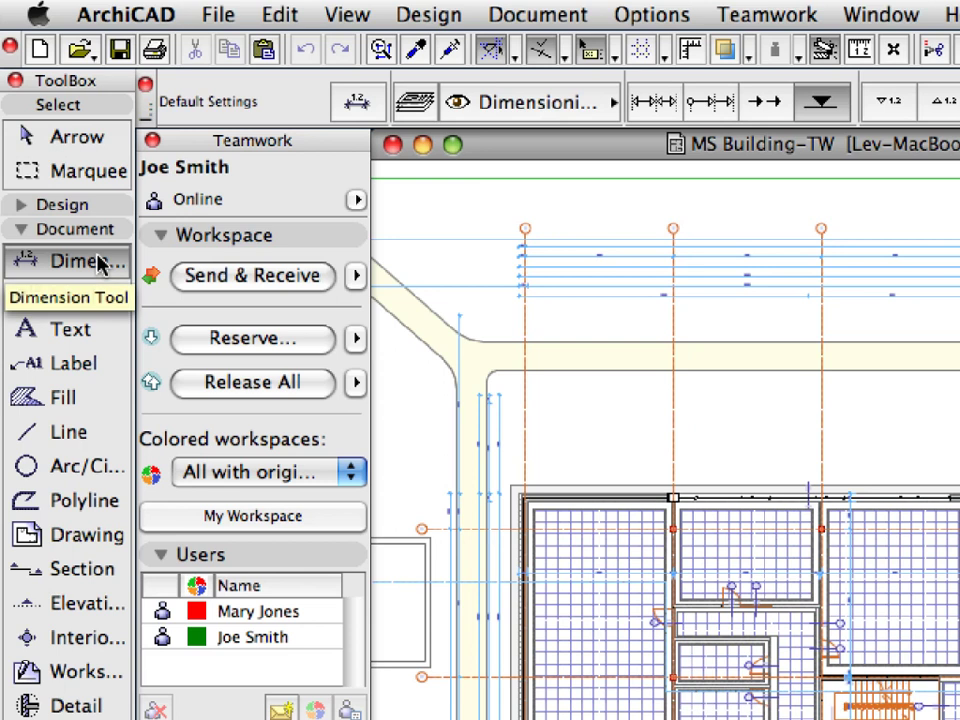
{"action": "left_click", "coordinate": [377, 114]}
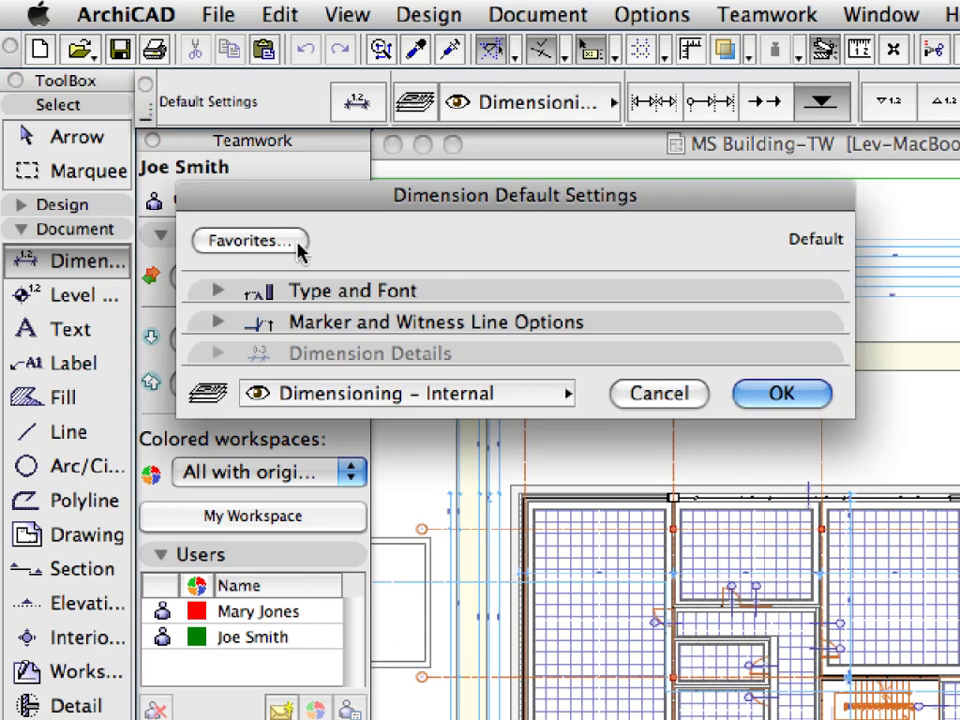
{"action": "left_click", "coordinate": [298, 250]}
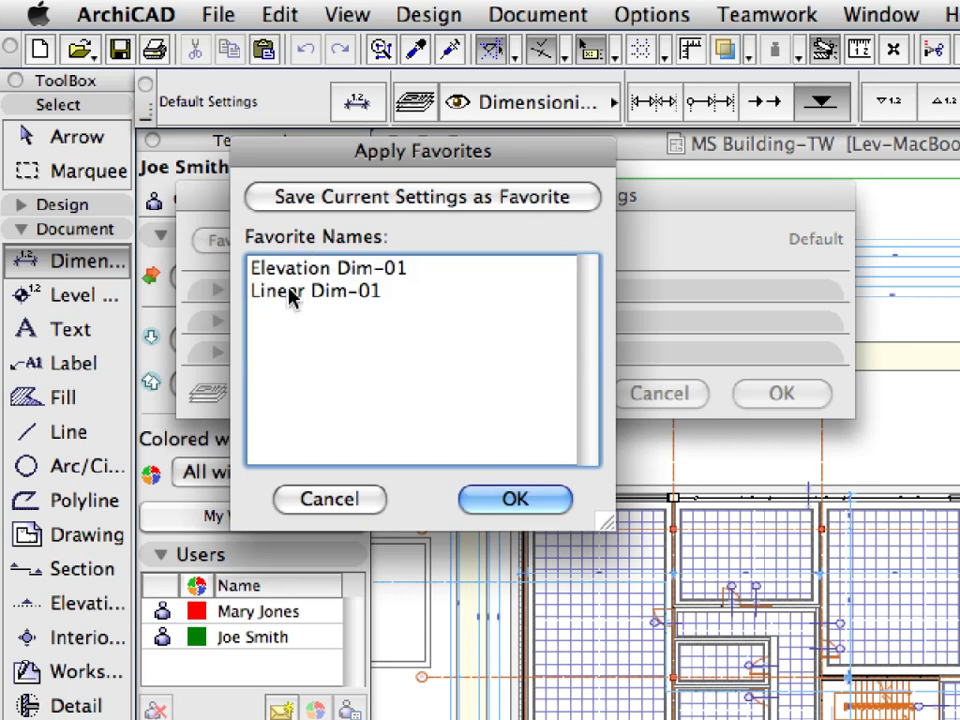
{"action": "left_click", "coordinate": [290, 296]}
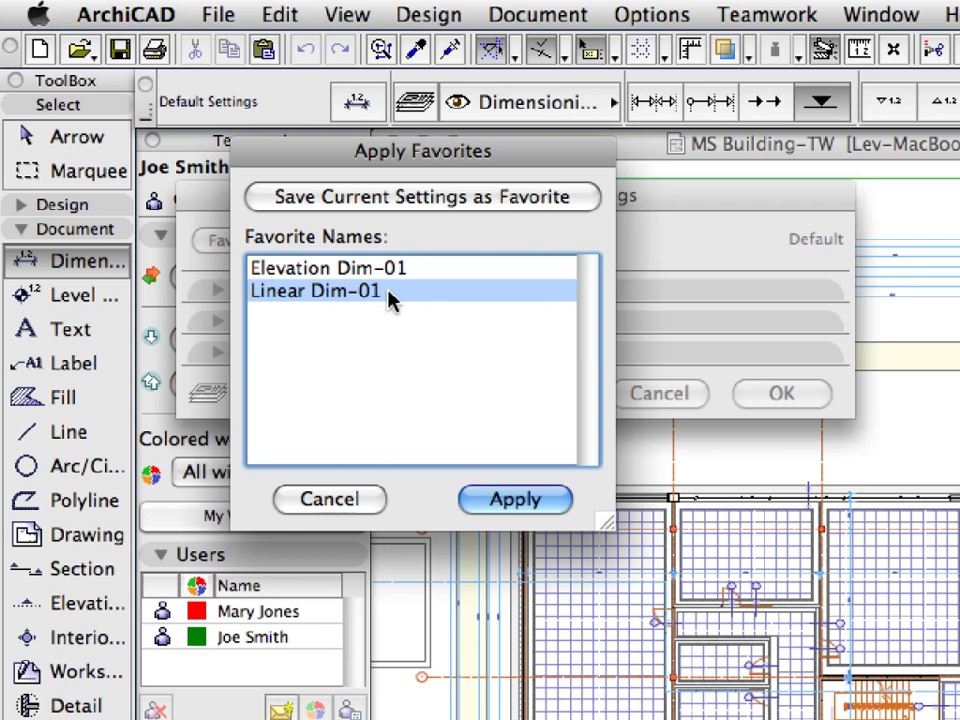
{"action": "left_click", "coordinate": [560, 505]}
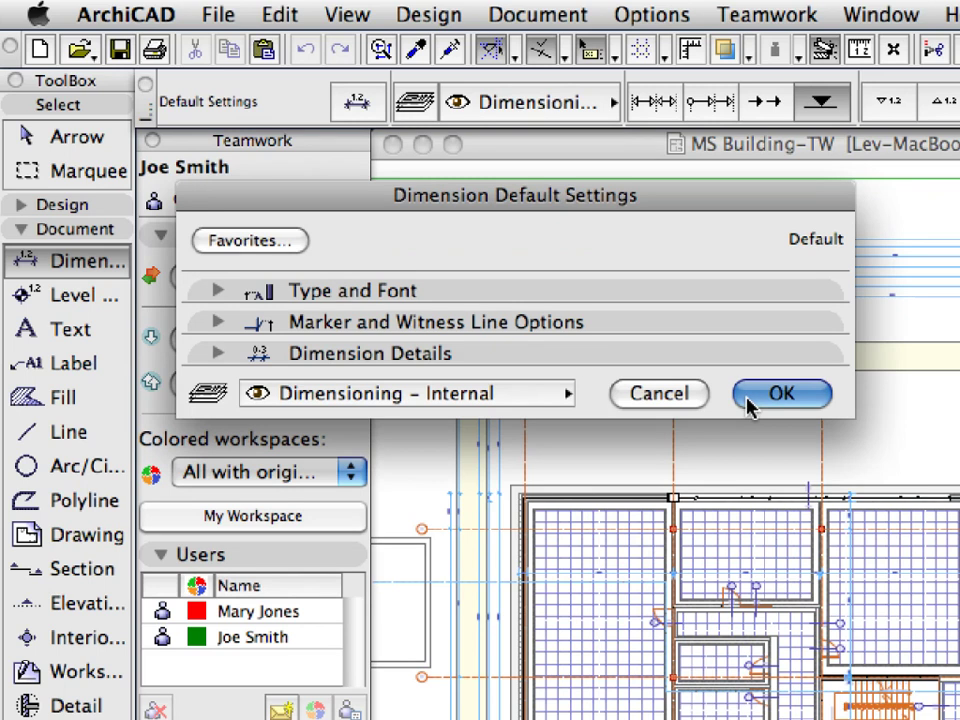
{"action": "left_click", "coordinate": [781, 394]}
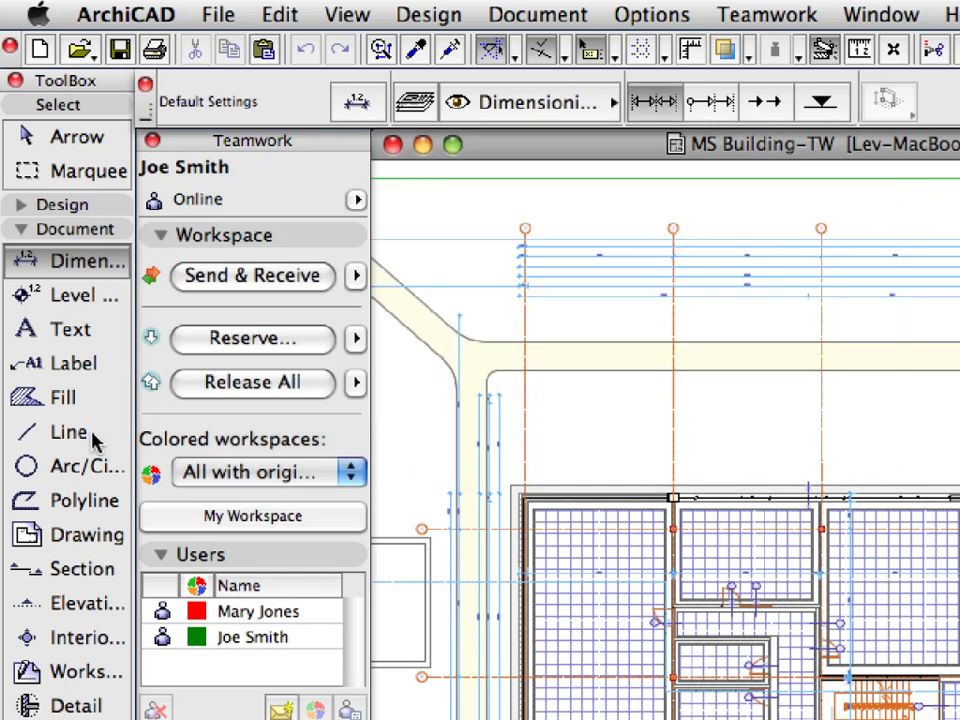
- Apply the Line-01 favorite to the Line tool defaults
{"action": "left_click", "coordinate": [92, 438]}
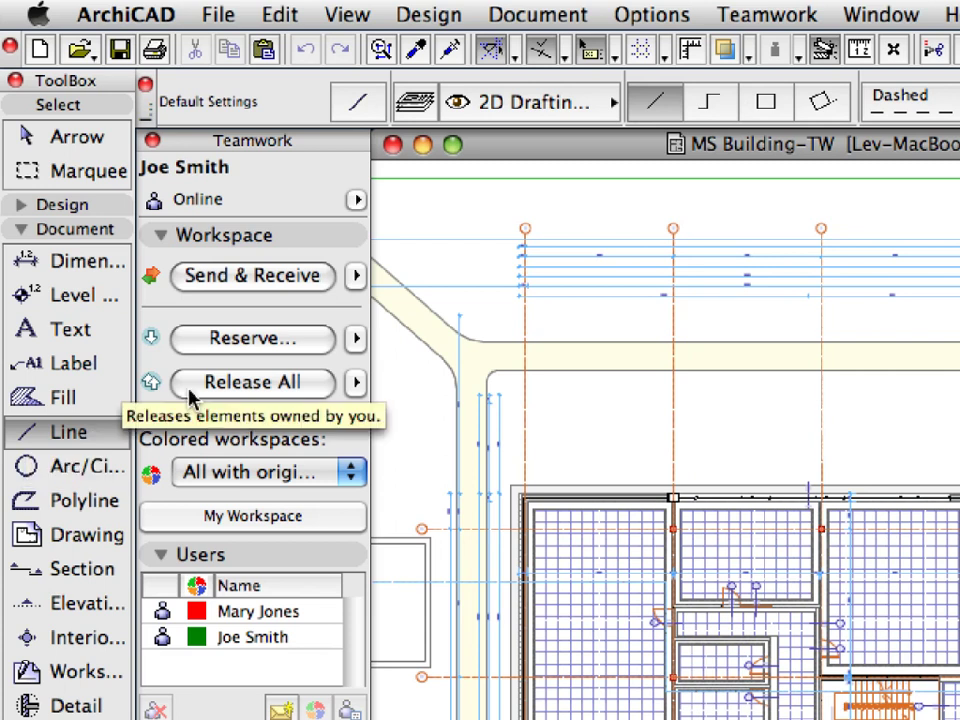
{"action": "left_click", "coordinate": [373, 118]}
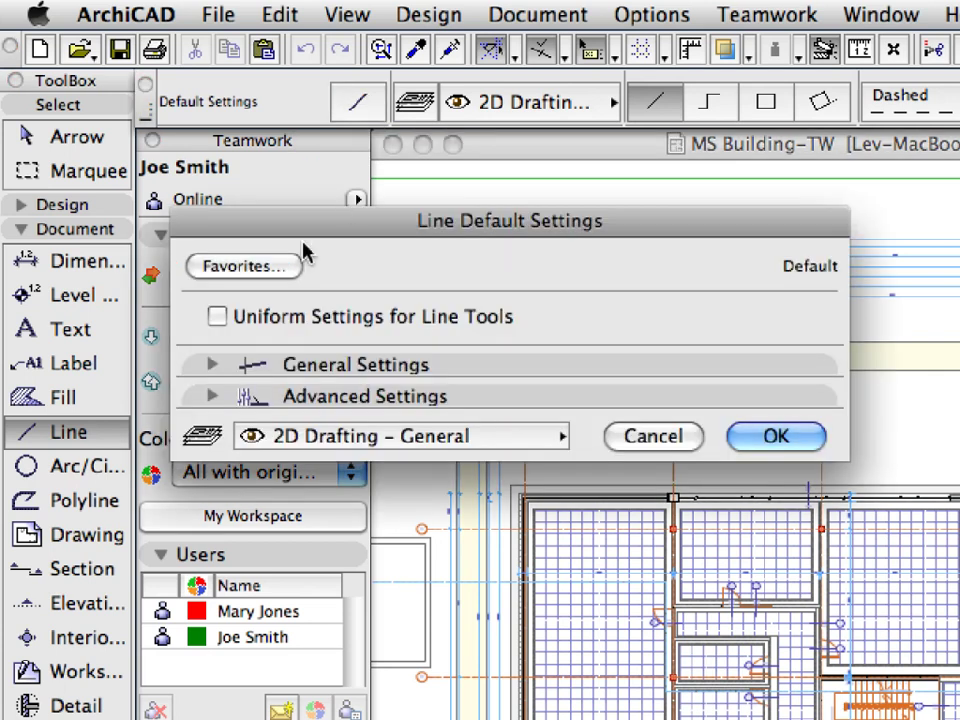
{"action": "left_click", "coordinate": [291, 270]}
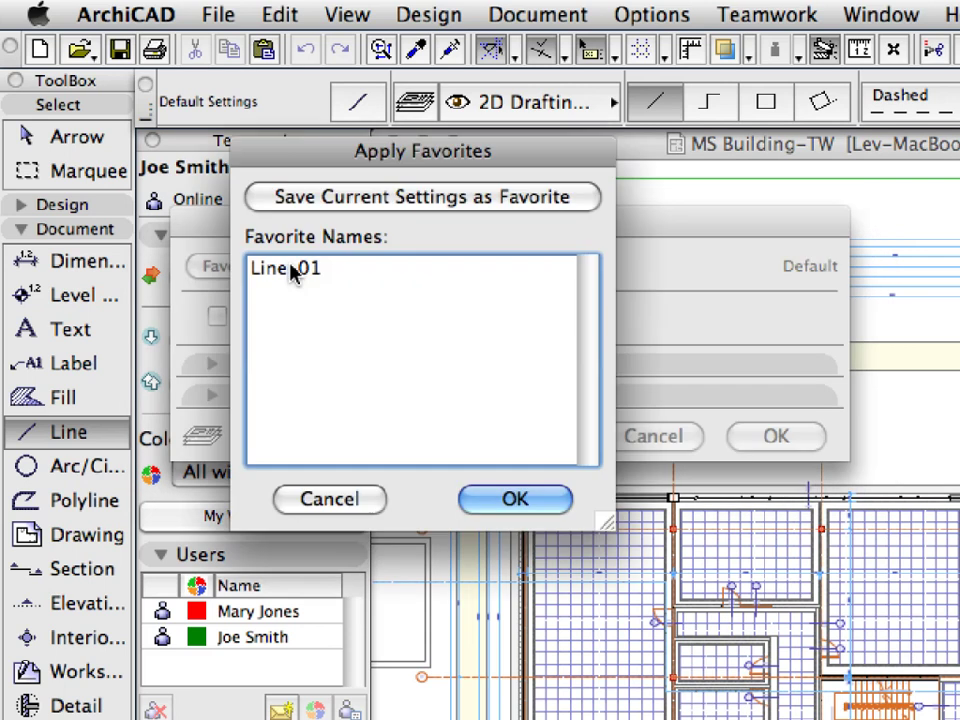
{"action": "left_click", "coordinate": [380, 278]}
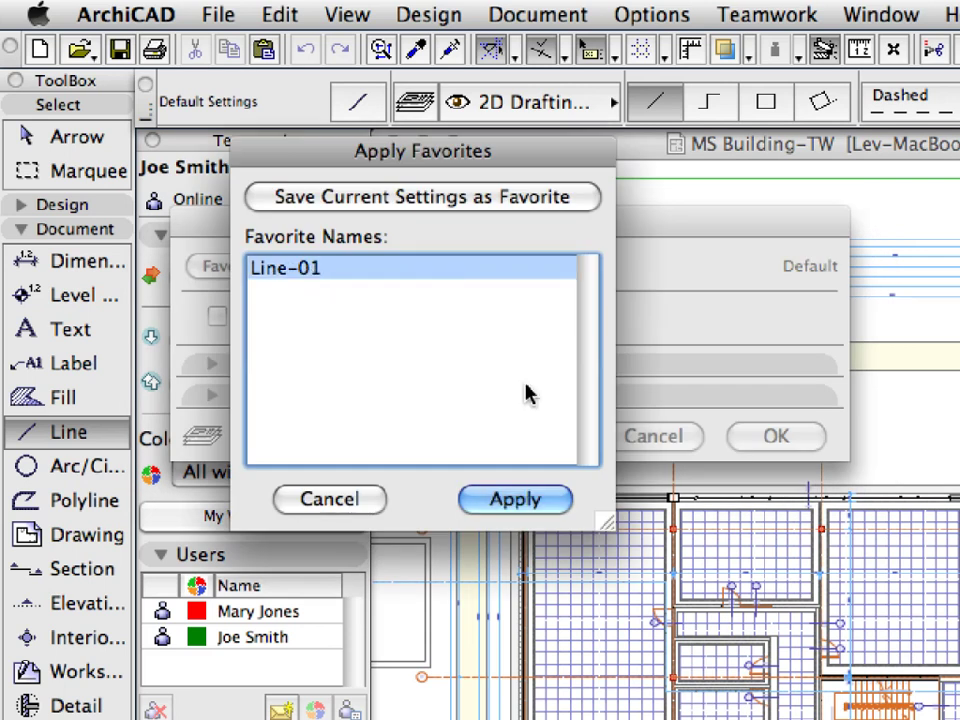
{"action": "left_click", "coordinate": [548, 506]}
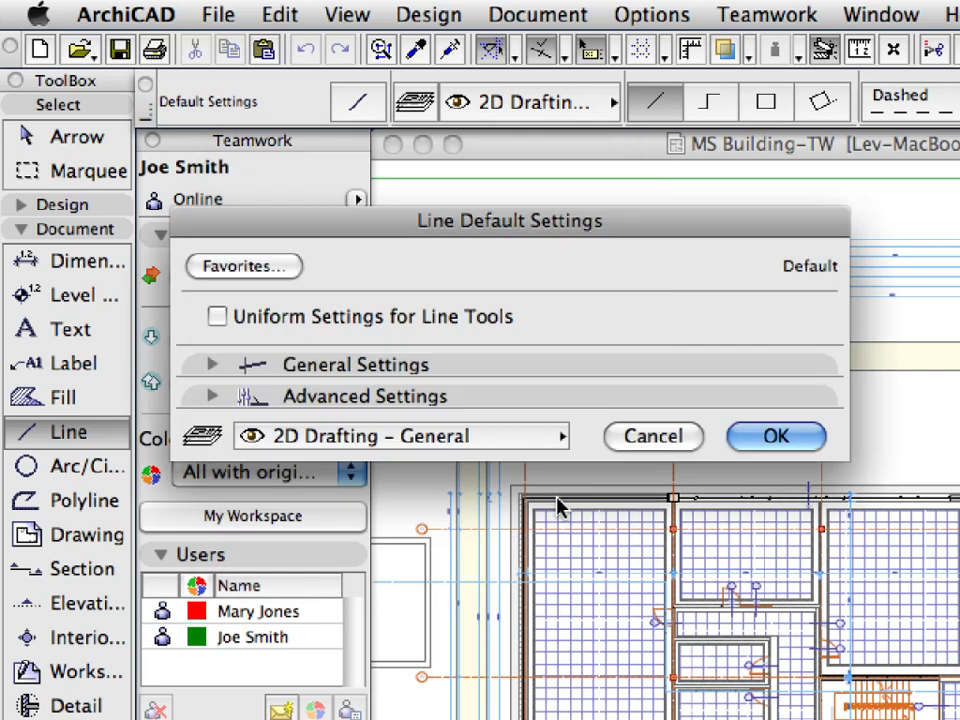
{"action": "left_click", "coordinate": [752, 450]}
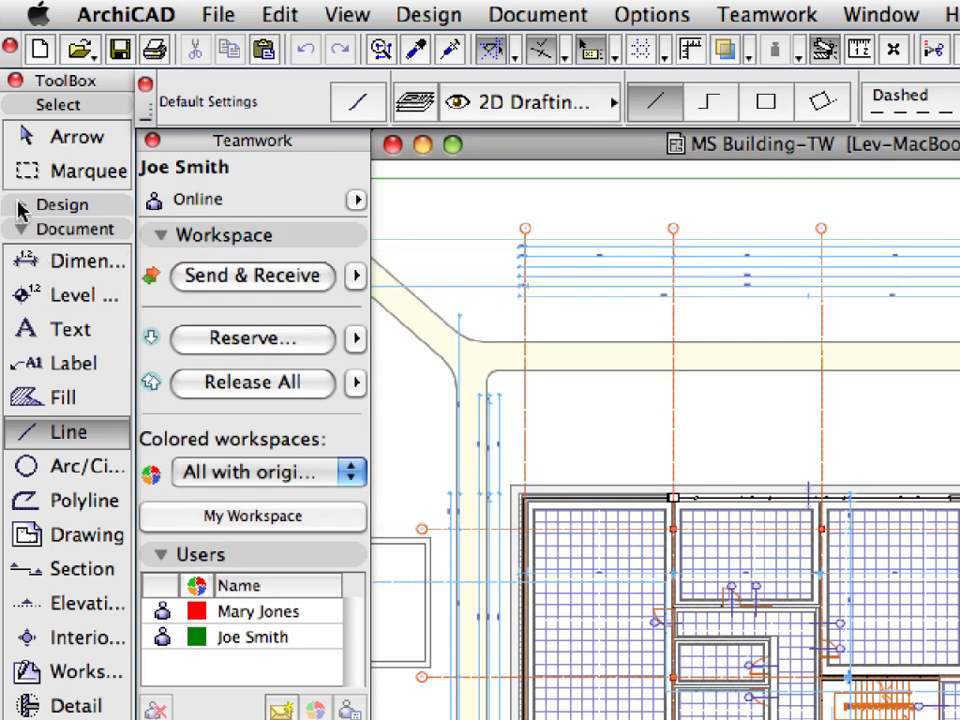
- Open the 5.2.1 Door Schedule view from the Navigator and reserve it for editing
{"action": "left_click", "coordinate": [21, 206]}
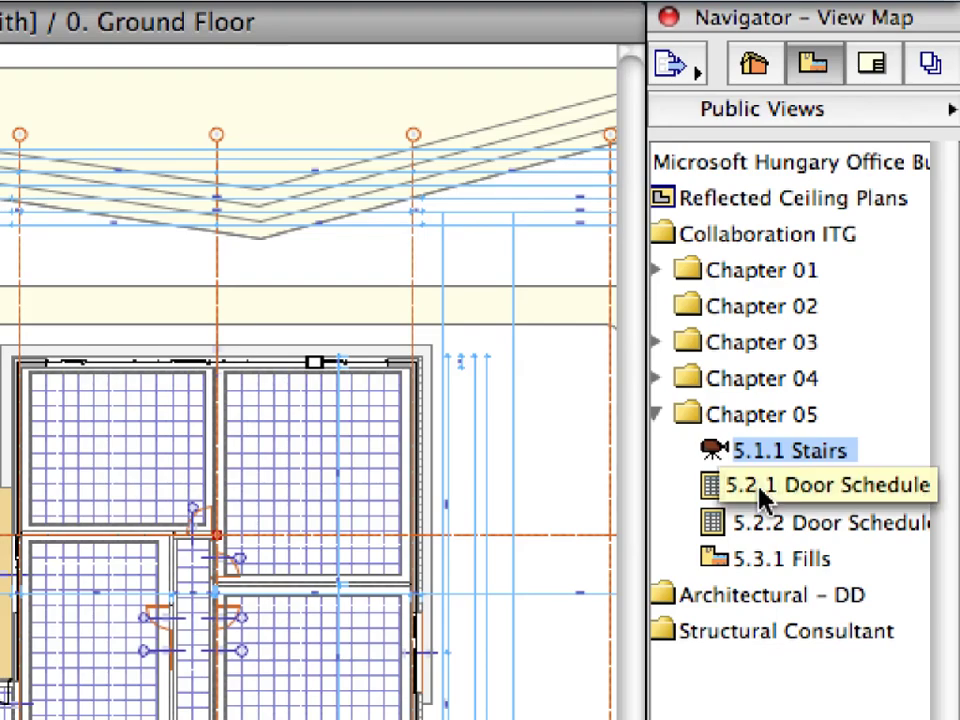
{"action": "double_click", "coordinate": [760, 493]}
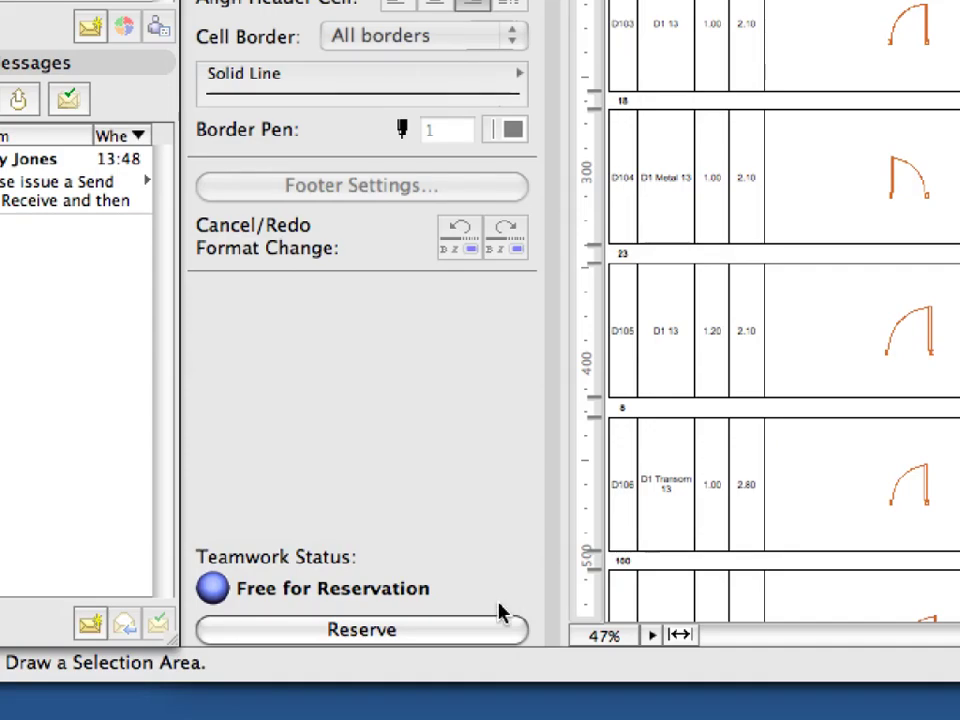
{"action": "left_click", "coordinate": [490, 631]}
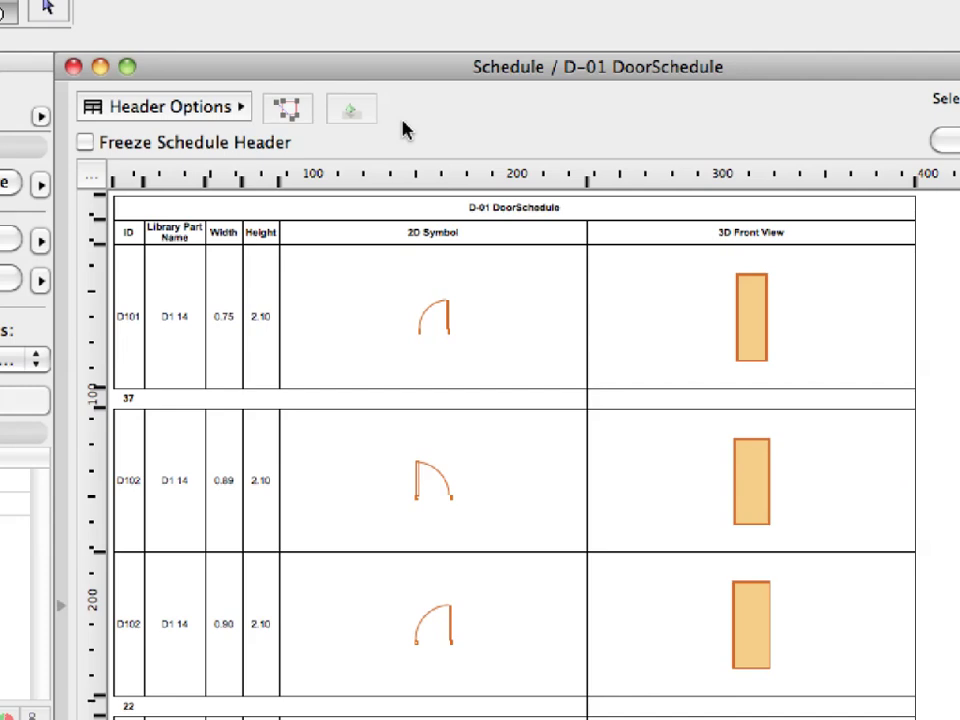
- Select the D101 row, then move to the Width column and down to door D102
{"action": "left_click", "coordinate": [132, 279]}
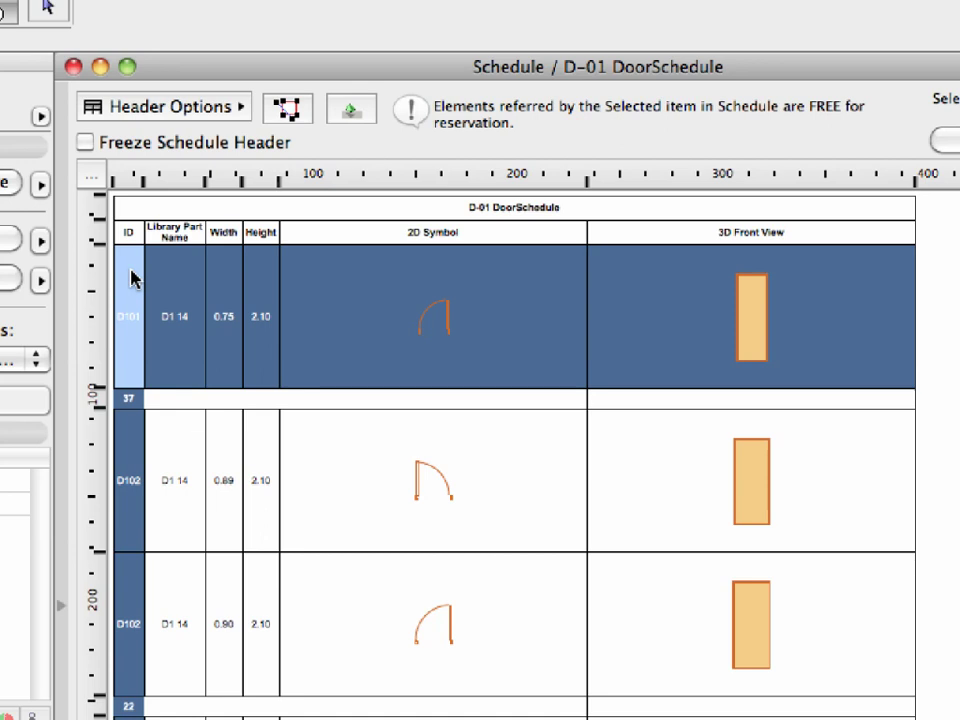
{"action": "key", "text": "Tab"}
{"action": "key", "text": "Tab"}
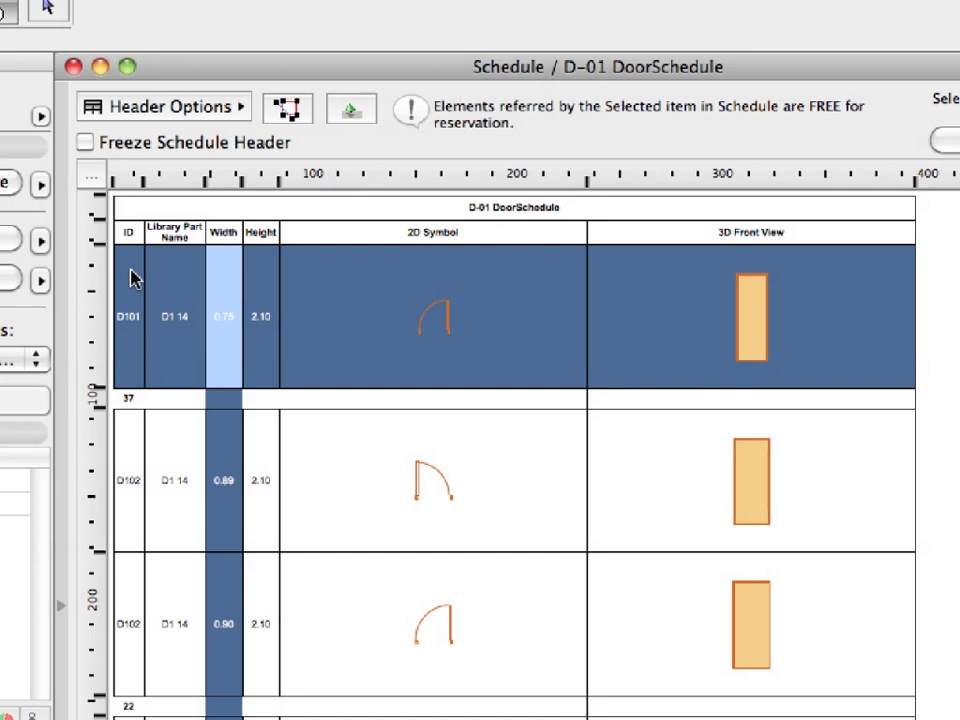
{"action": "key", "text": "Down"}
{"action": "key", "text": "Down"}
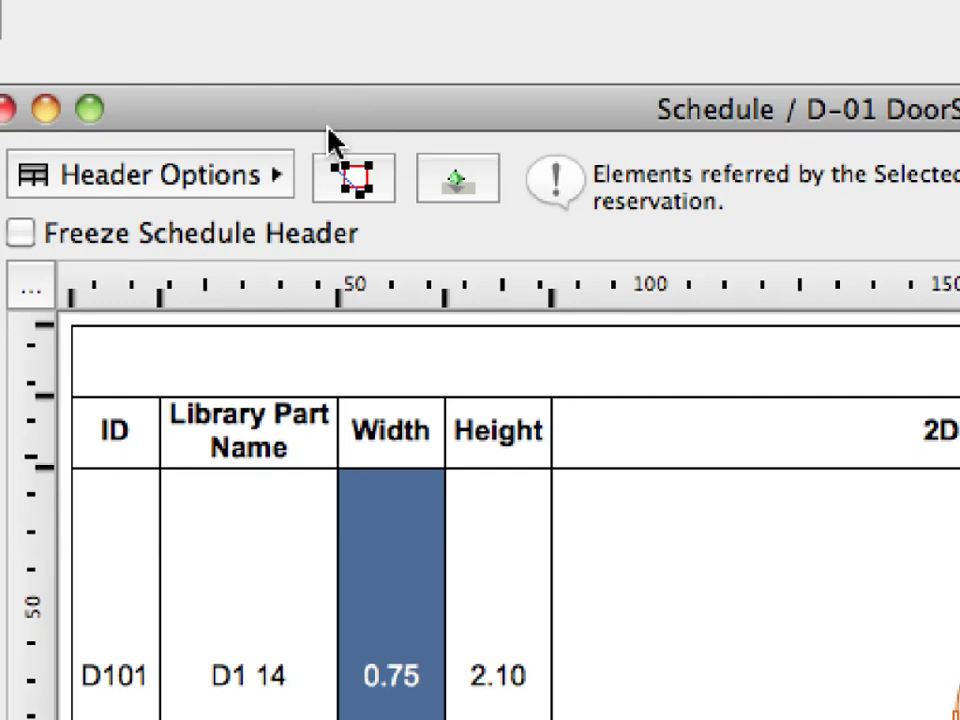
- Select the scheduled D102 doors on the Ground Floor plan, then list the open windows
{"action": "left_click", "coordinate": [354, 178]}
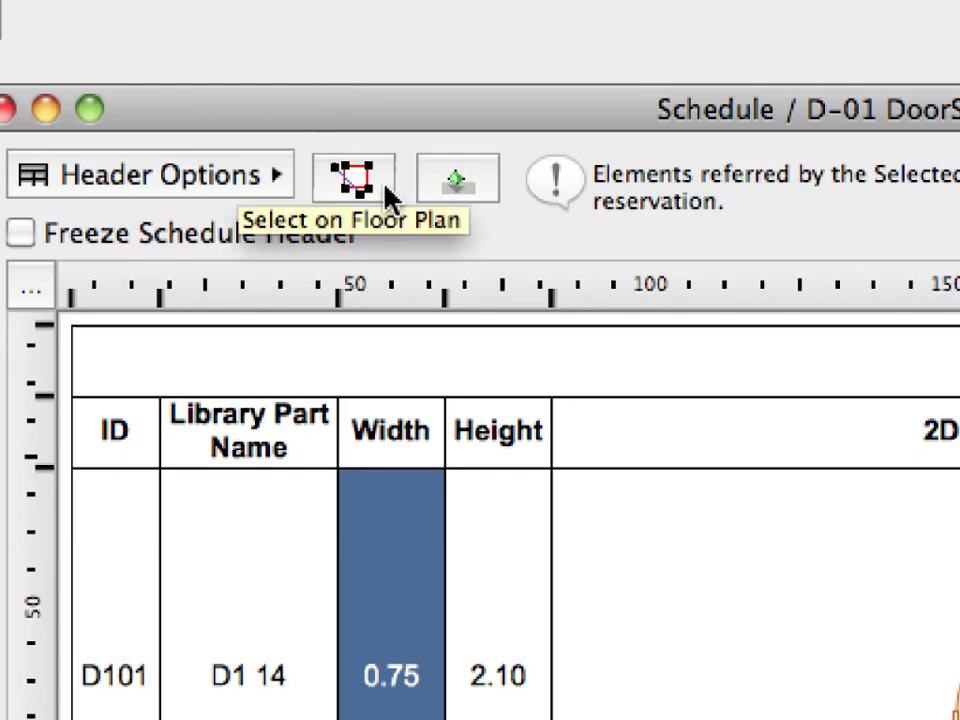
{"action": "left_click", "coordinate": [387, 190]}
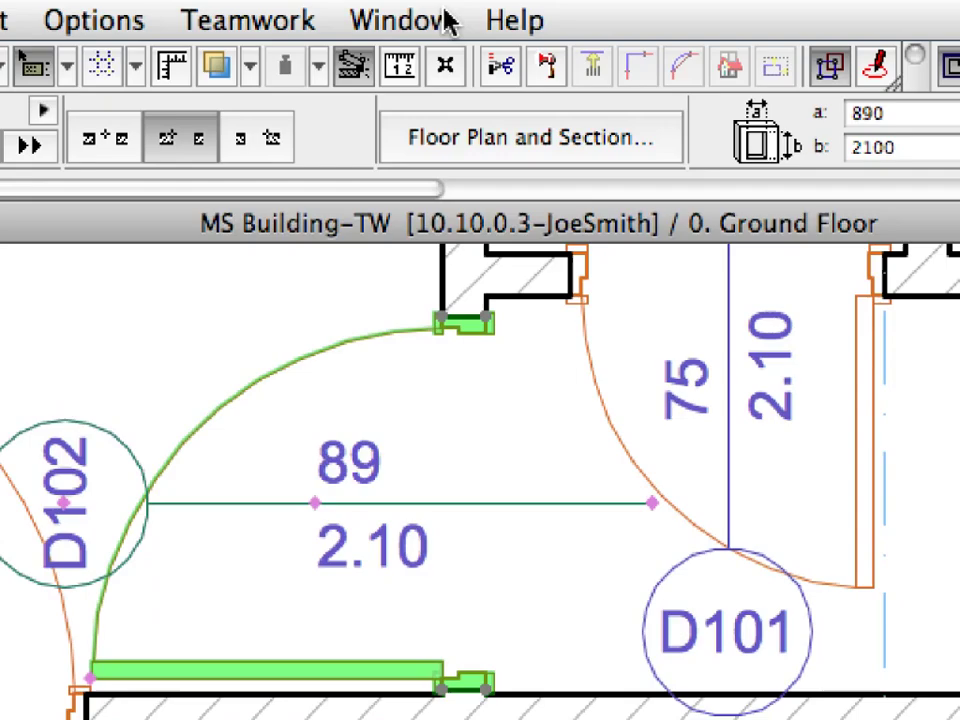
{"action": "left_click", "coordinate": [482, 8]}
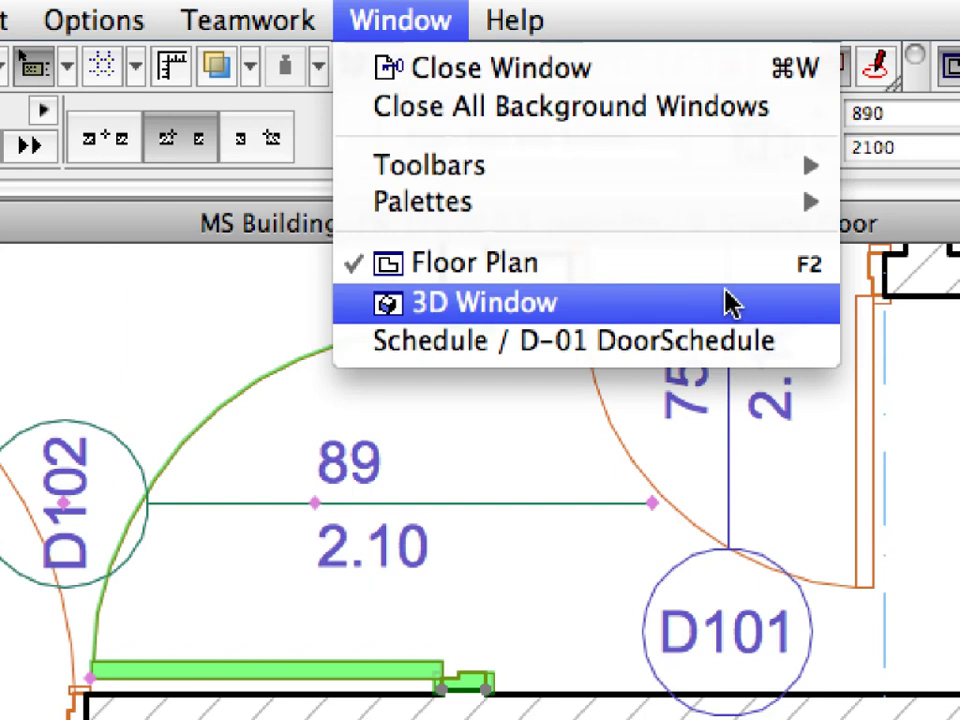
- Return to the D-01 DoorSchedule, colour elements by reserving user, and reserve the selected doors
{"action": "left_click", "coordinate": [826, 344]}
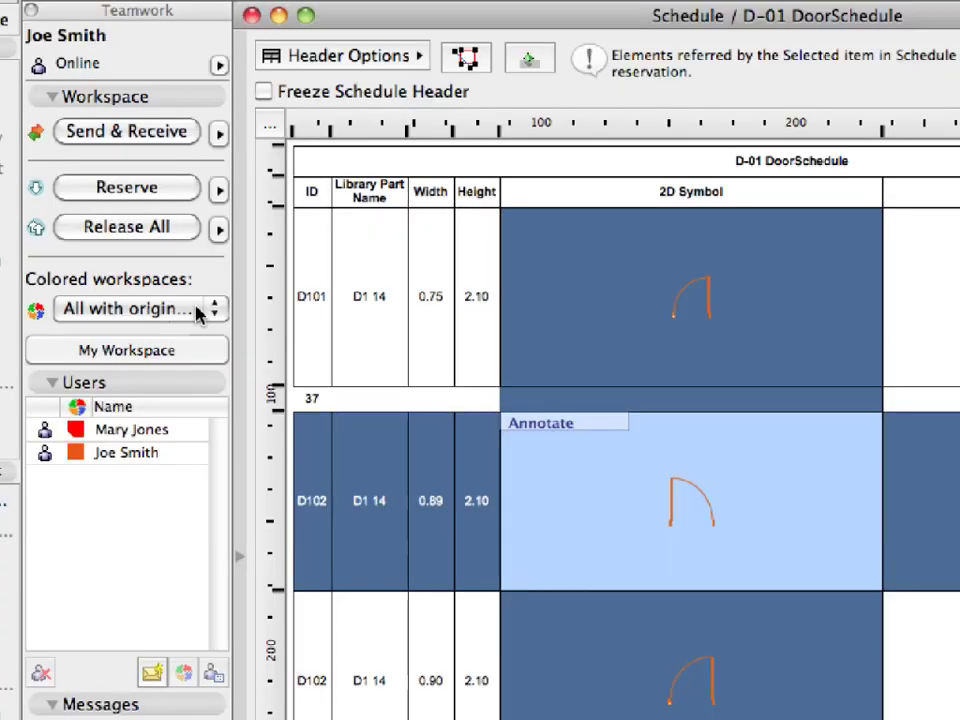
{"action": "left_click", "coordinate": [195, 309]}
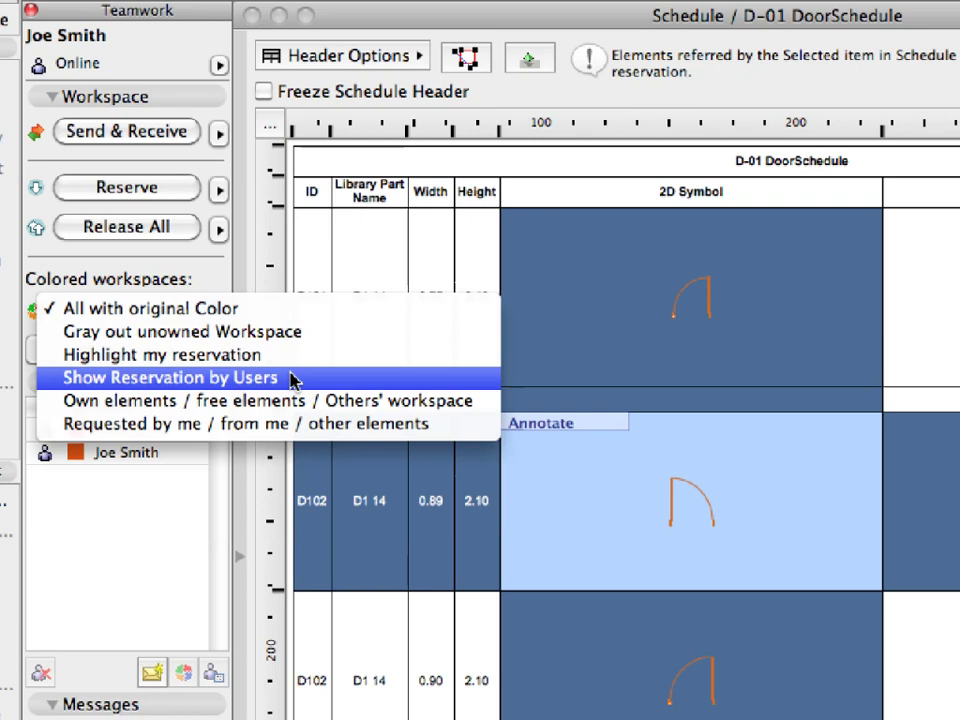
{"action": "left_click", "coordinate": [290, 378]}
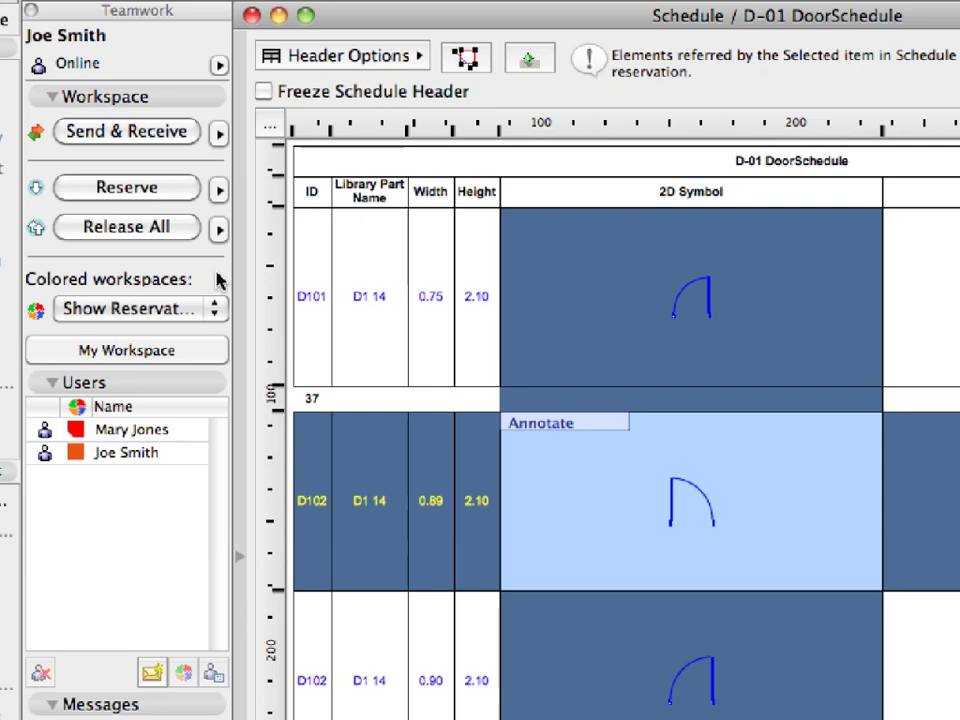
{"action": "left_click", "coordinate": [175, 193]}
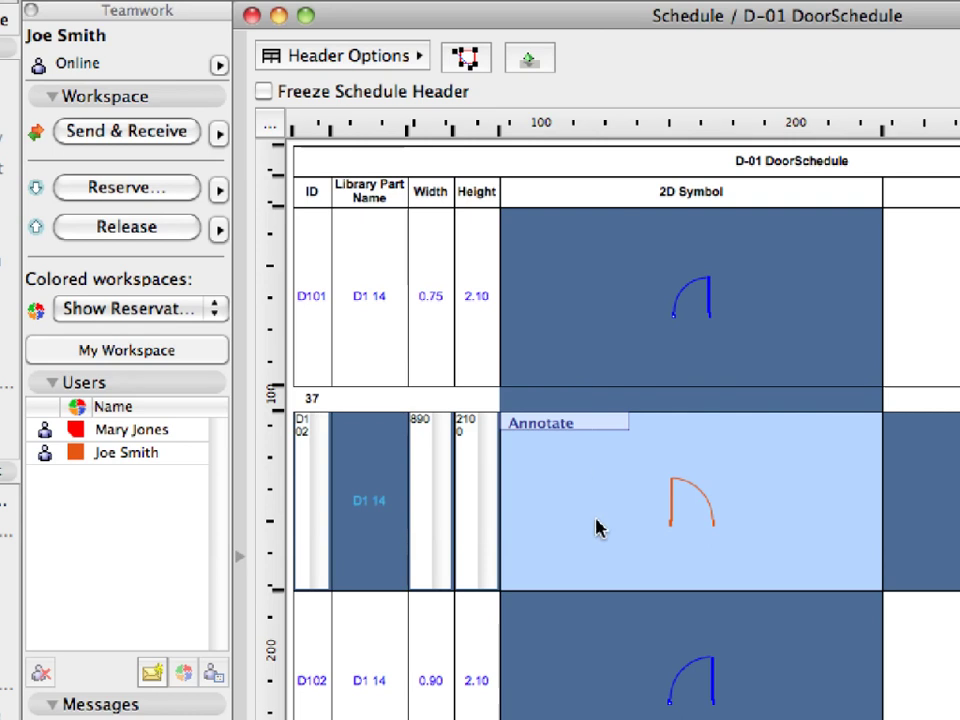
- Change door D102's width cell from 890 to 900
{"action": "left_click", "coordinate": [484, 360]}
{"action": "left_click", "coordinate": [617, 362]}
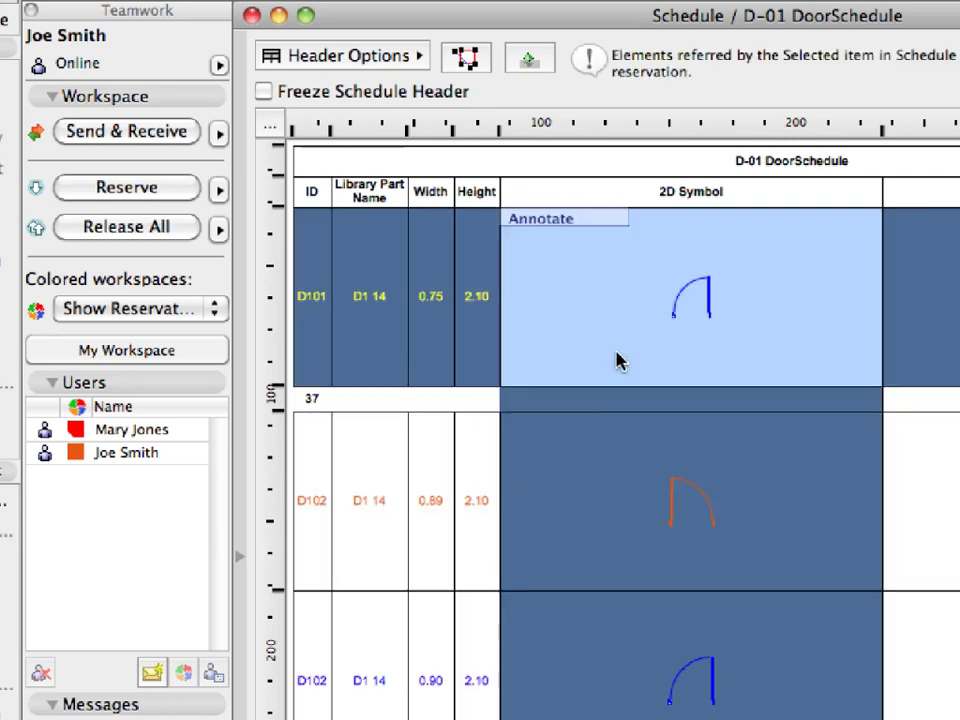
{"action": "left_click", "coordinate": [628, 471]}
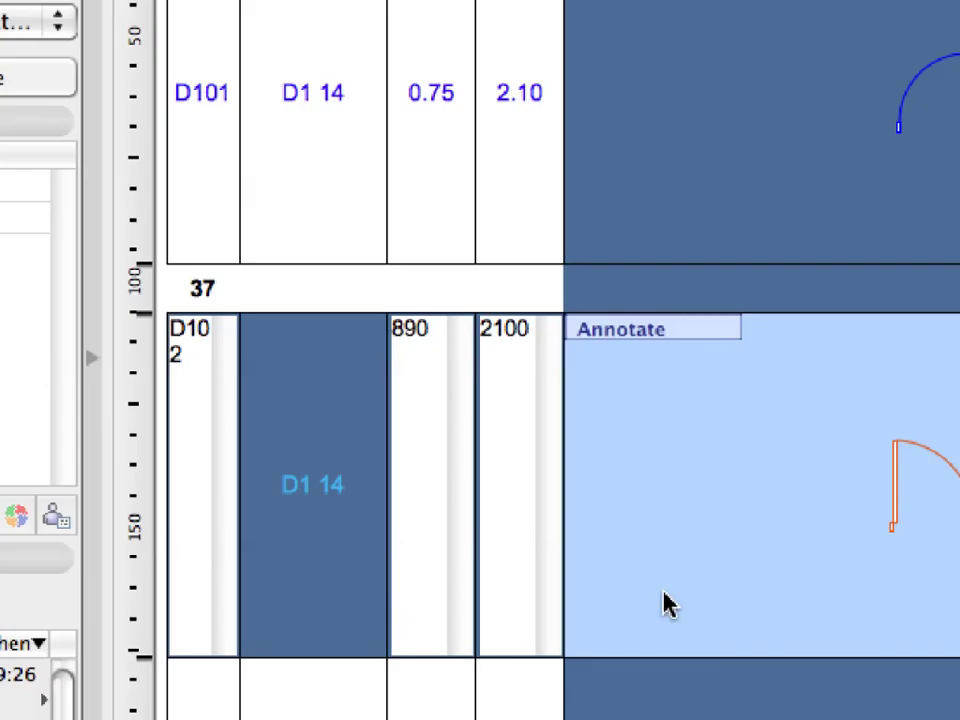
{"action": "left_click", "coordinate": [429, 343]}
{"action": "double_click", "coordinate": [405, 329]}
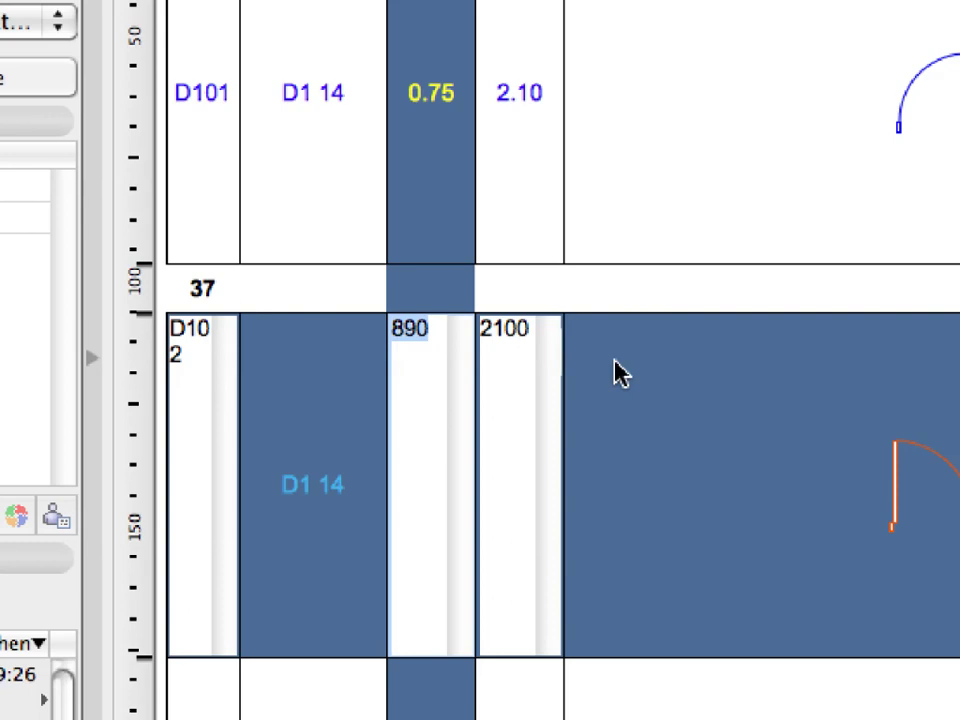
{"action": "type", "text": "900"}
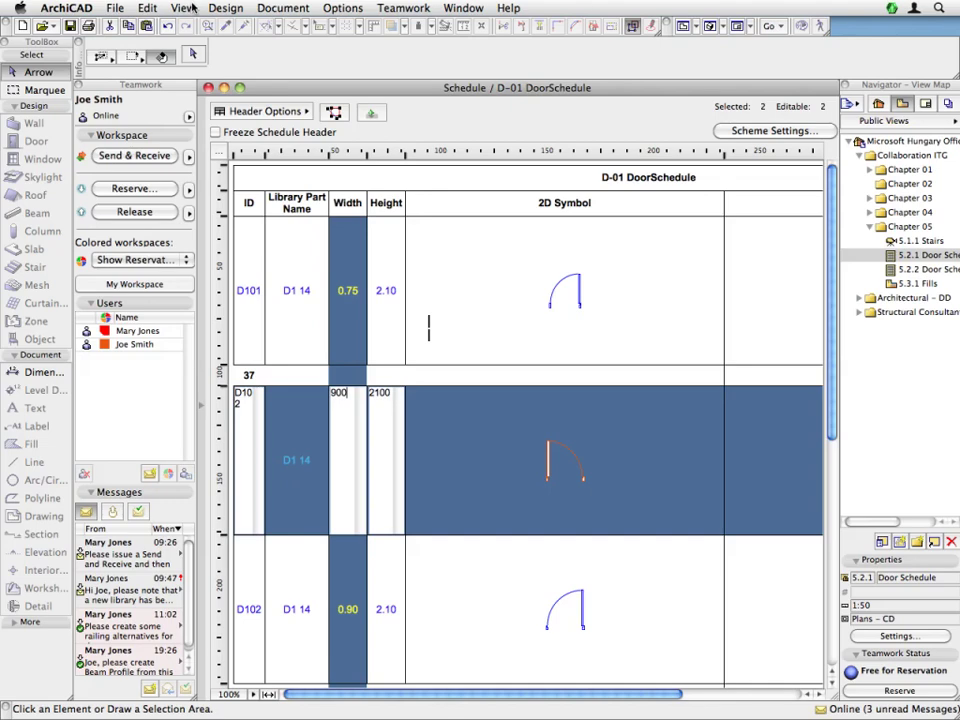
- Rebuild the door schedule so D102 shows 0.90 wide, then select the next D101 preview cell
{"action": "left_click", "coordinate": [184, 8]}
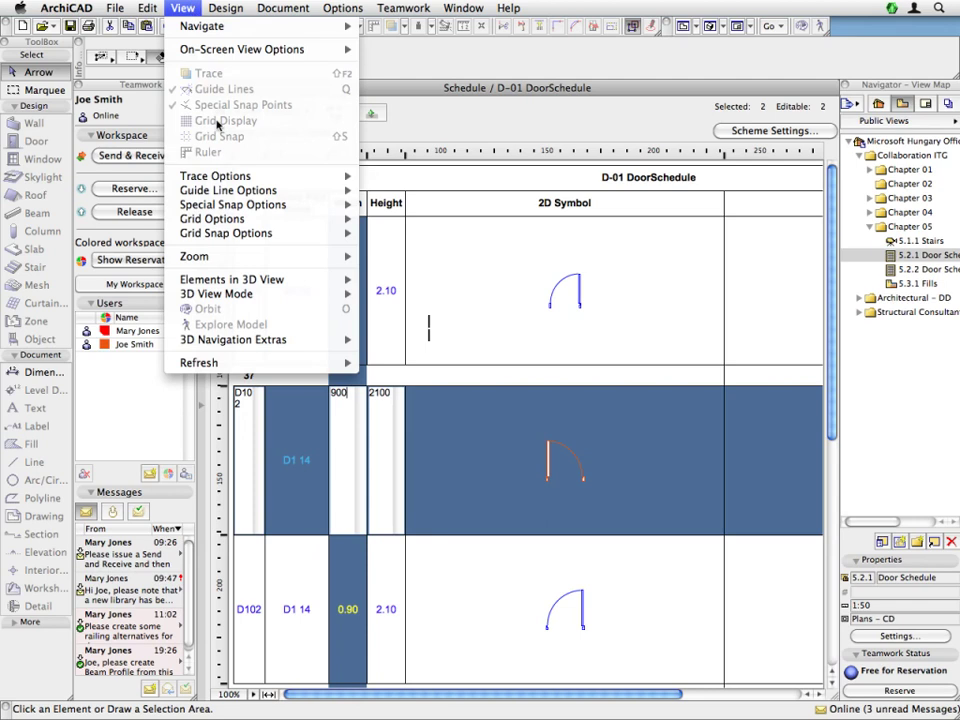
{"action": "mouse_move", "coordinate": [270, 363]}
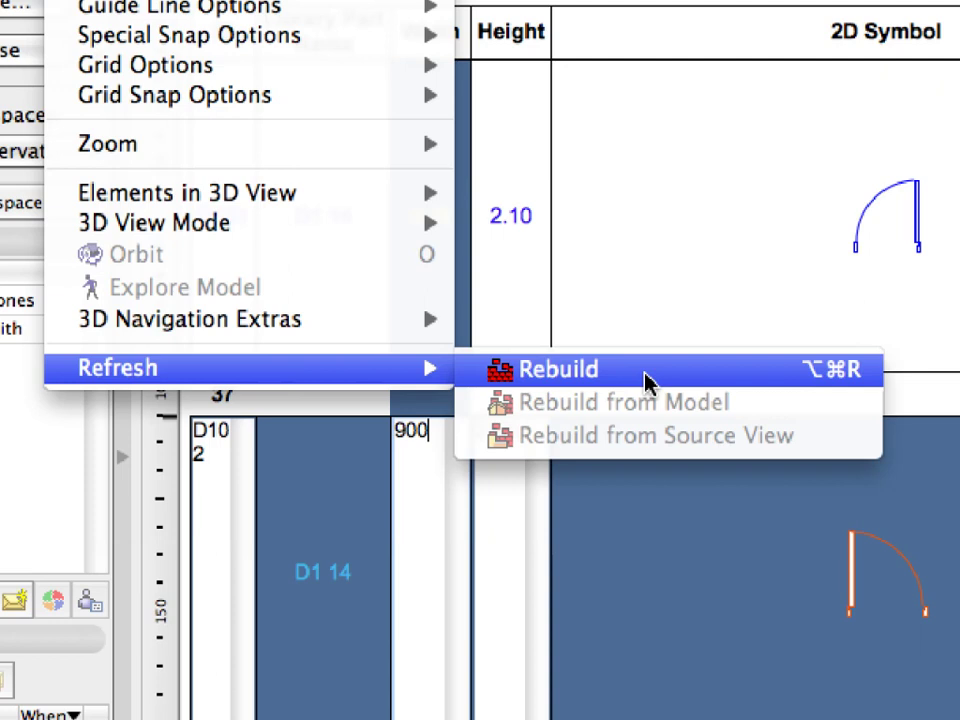
{"action": "left_click", "coordinate": [645, 383]}
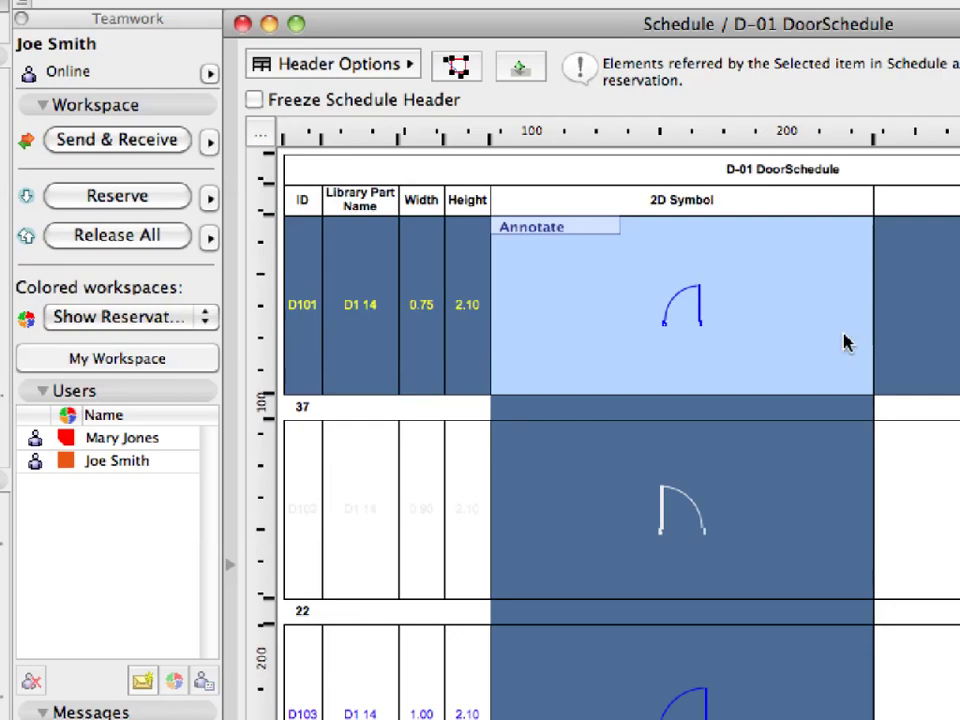
{"action": "left_click", "coordinate": [898, 331]}
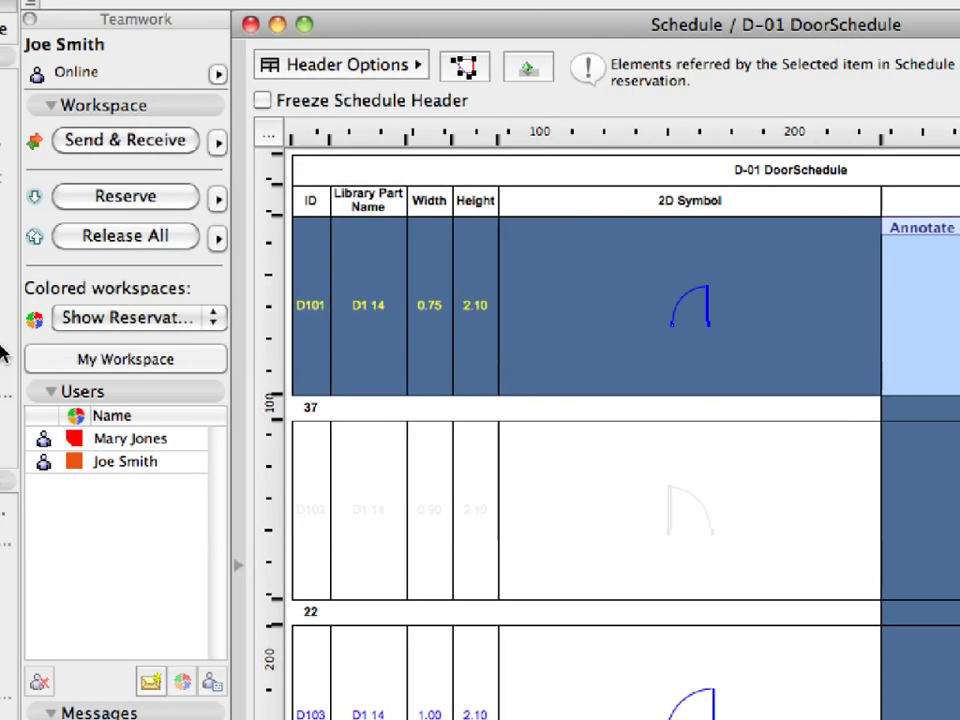
- Show all elements in original colours; set automatic dimensions to 200 distance, Below and right
{"action": "left_click", "coordinate": [186, 318]}
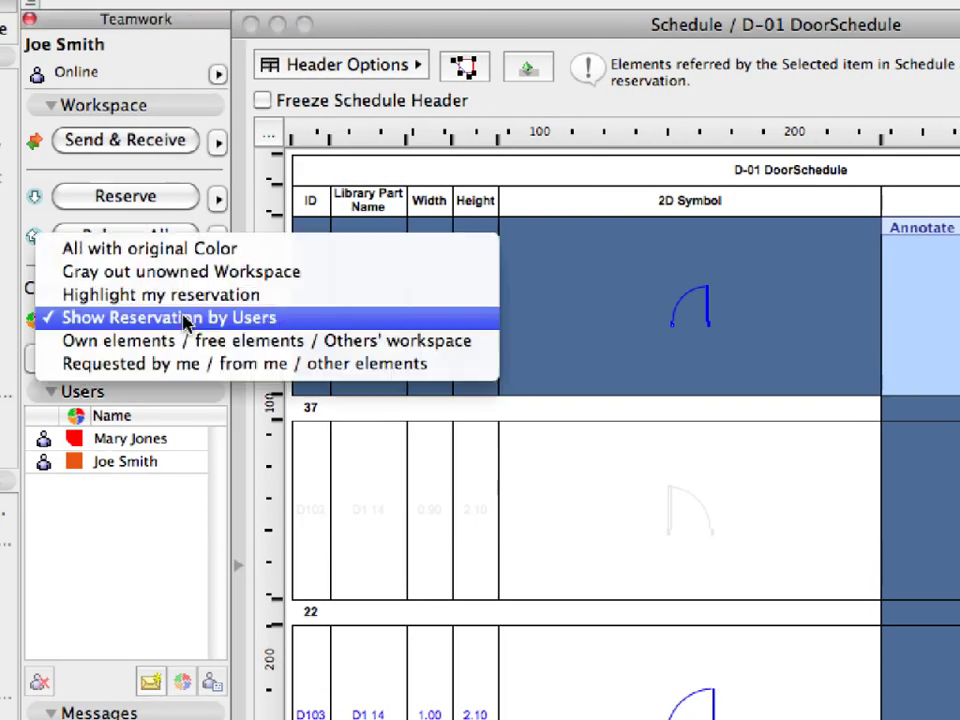
{"action": "left_click", "coordinate": [236, 249]}
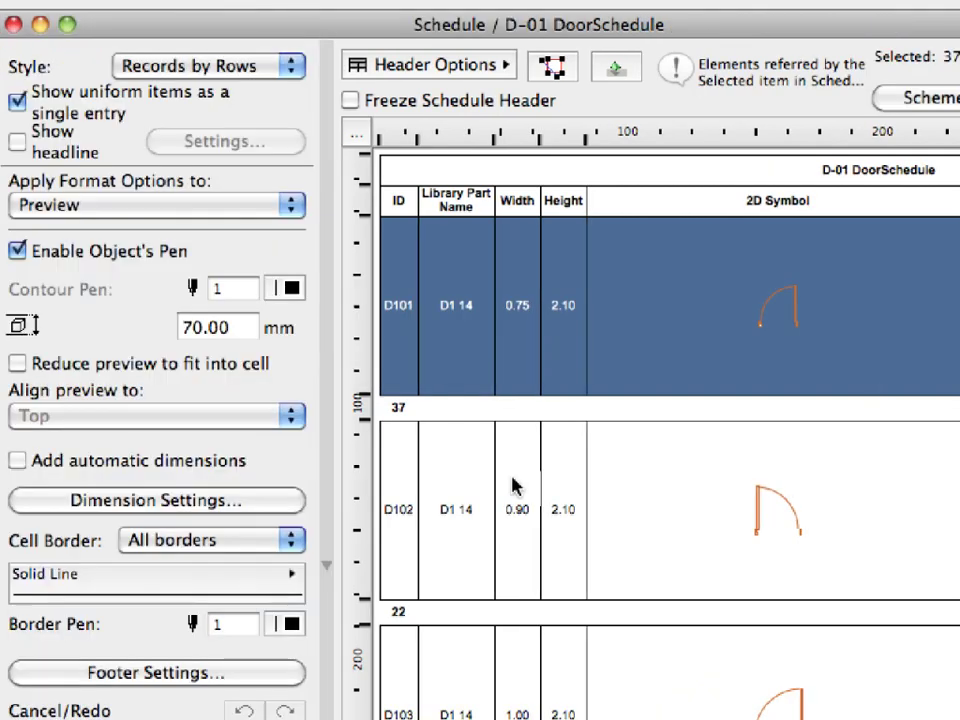
{"action": "left_click", "coordinate": [252, 507]}
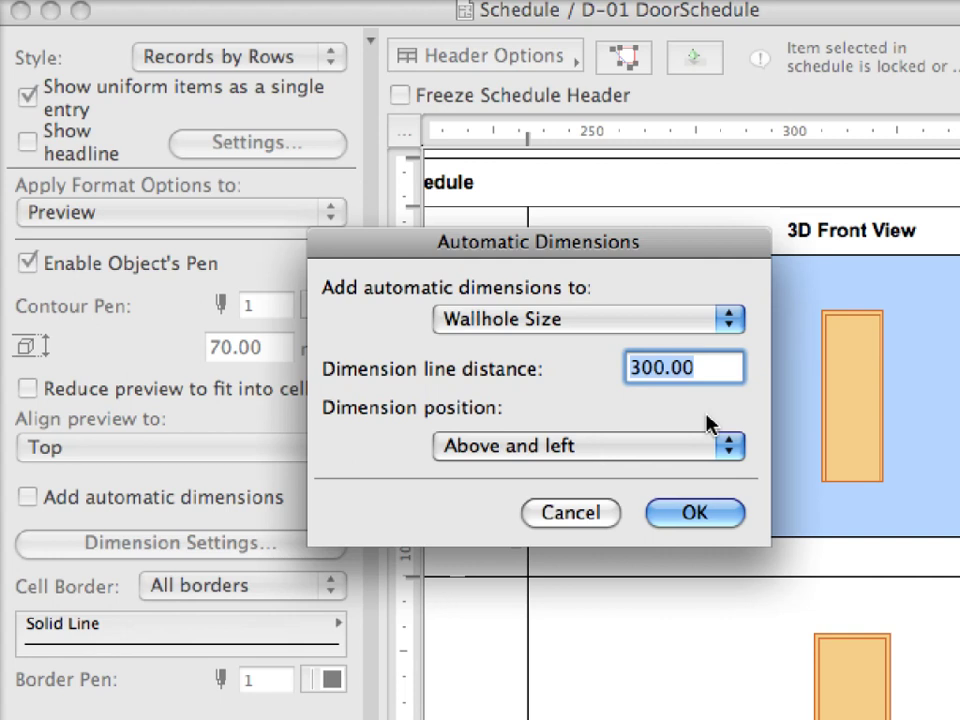
{"action": "type", "text": "200"}
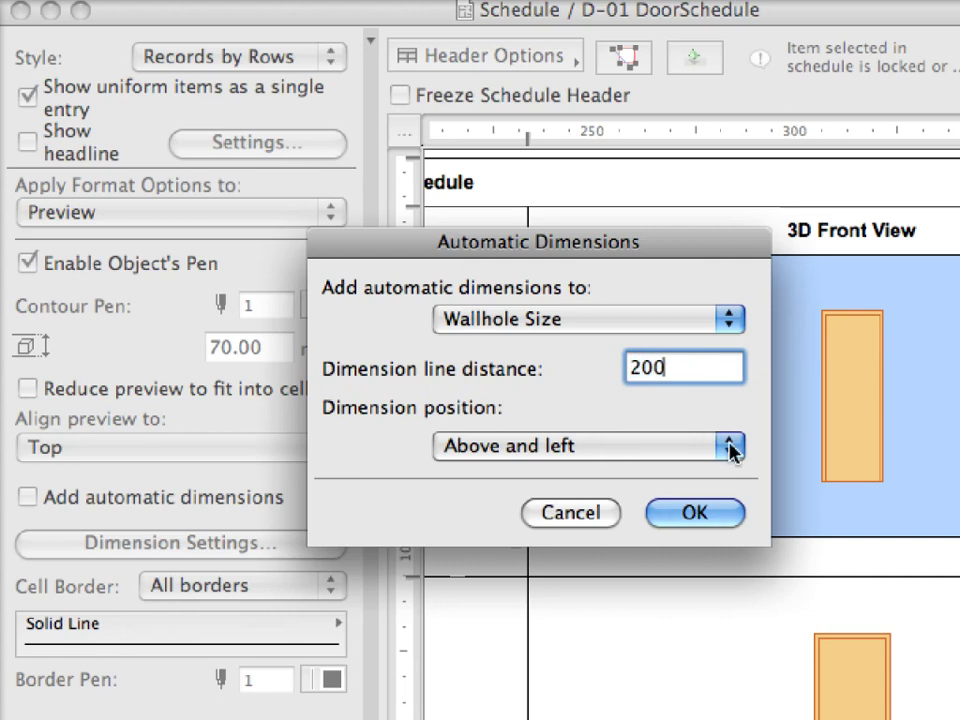
{"action": "left_click", "coordinate": [731, 447]}
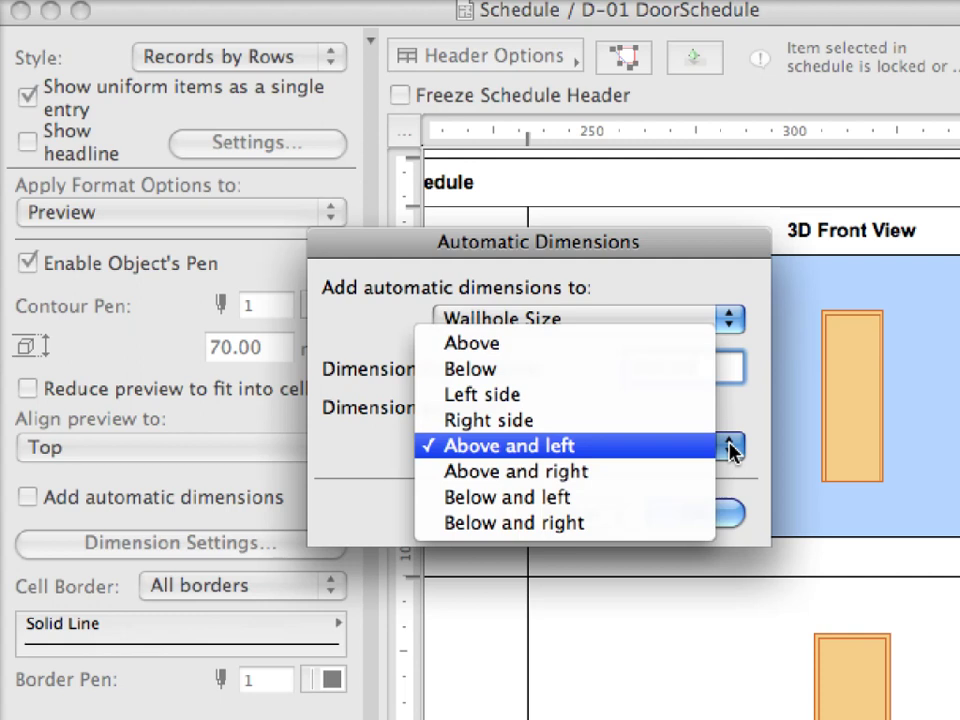
{"action": "left_click", "coordinate": [683, 525]}
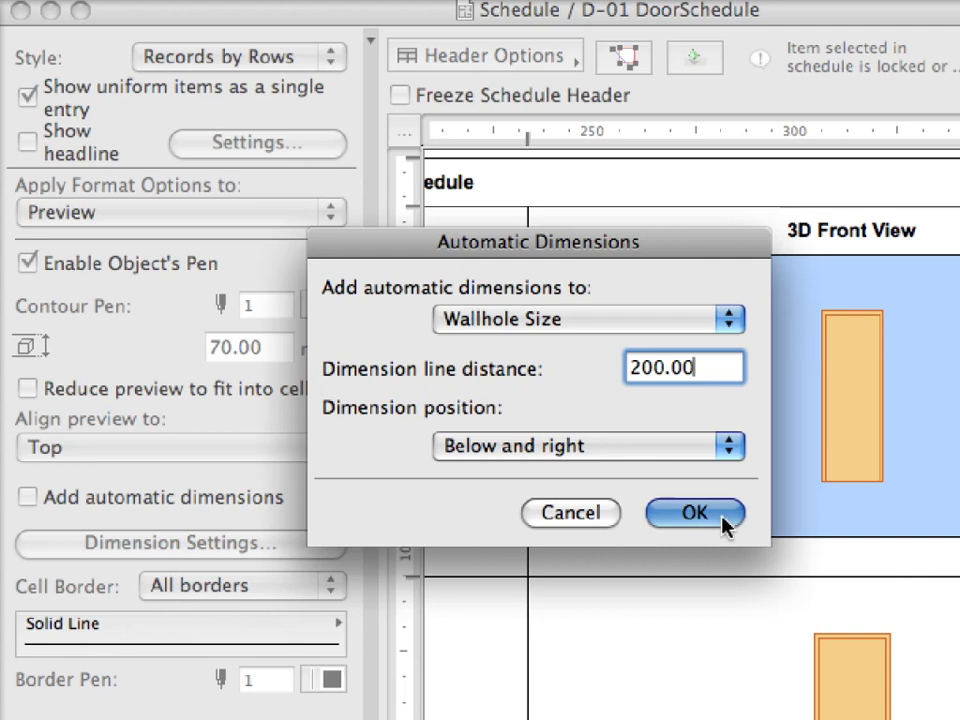
{"action": "left_click", "coordinate": [722, 522]}
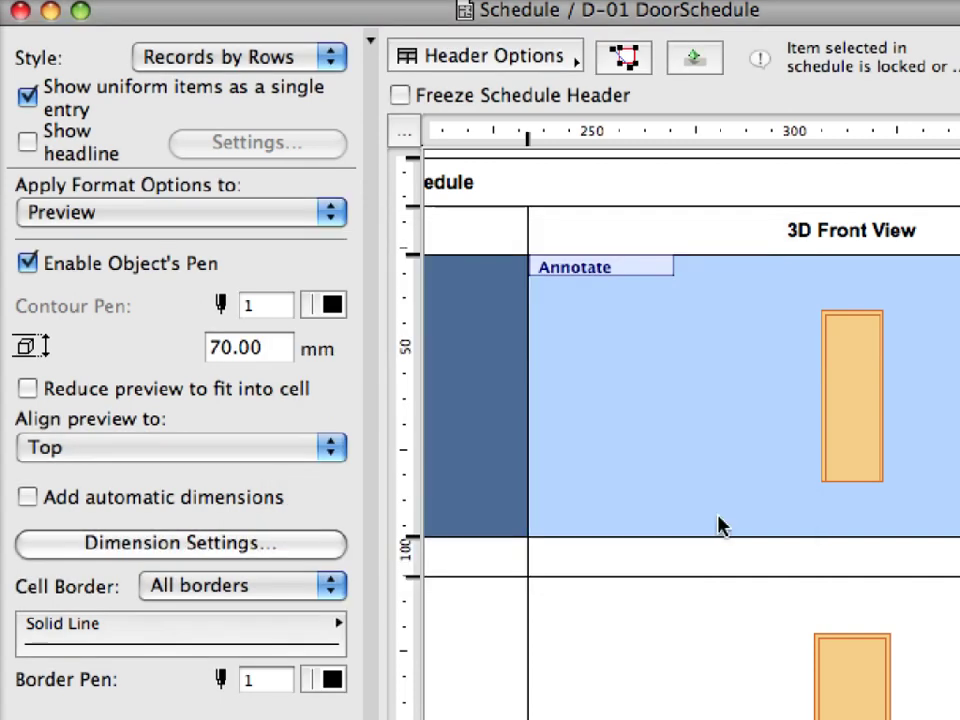
- Enable Add automatic dimensions so front views show sizes like 75 × 2.10 for D101
{"action": "left_click", "coordinate": [27, 497]}
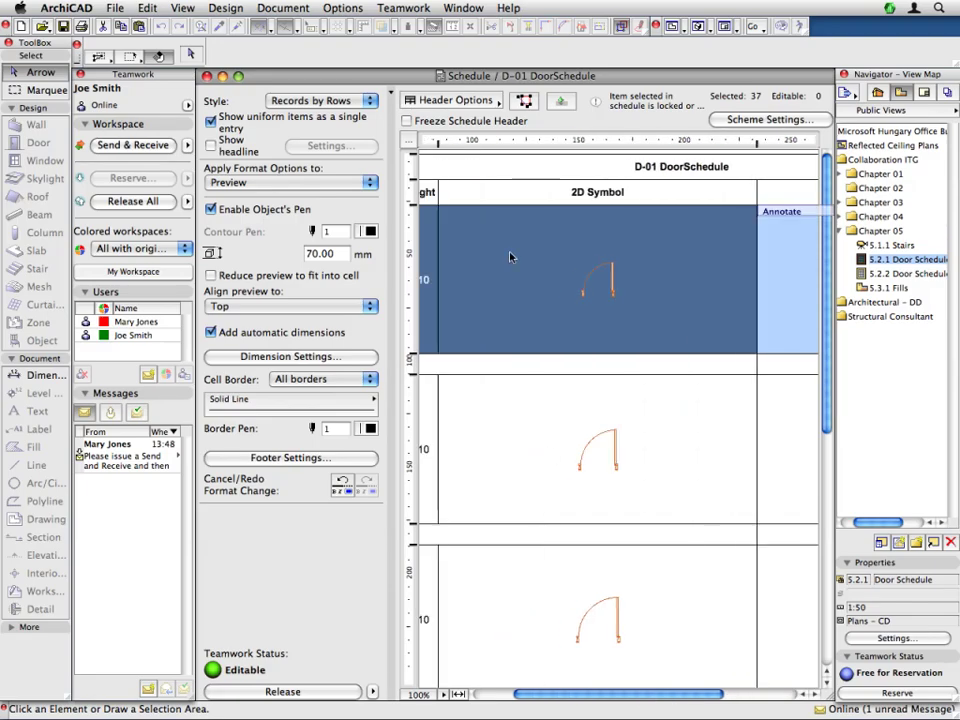
- Give the 2D Symbol previews automatic dimensions 200 away, placed Below and right
{"action": "left_click", "coordinate": [474, 226]}
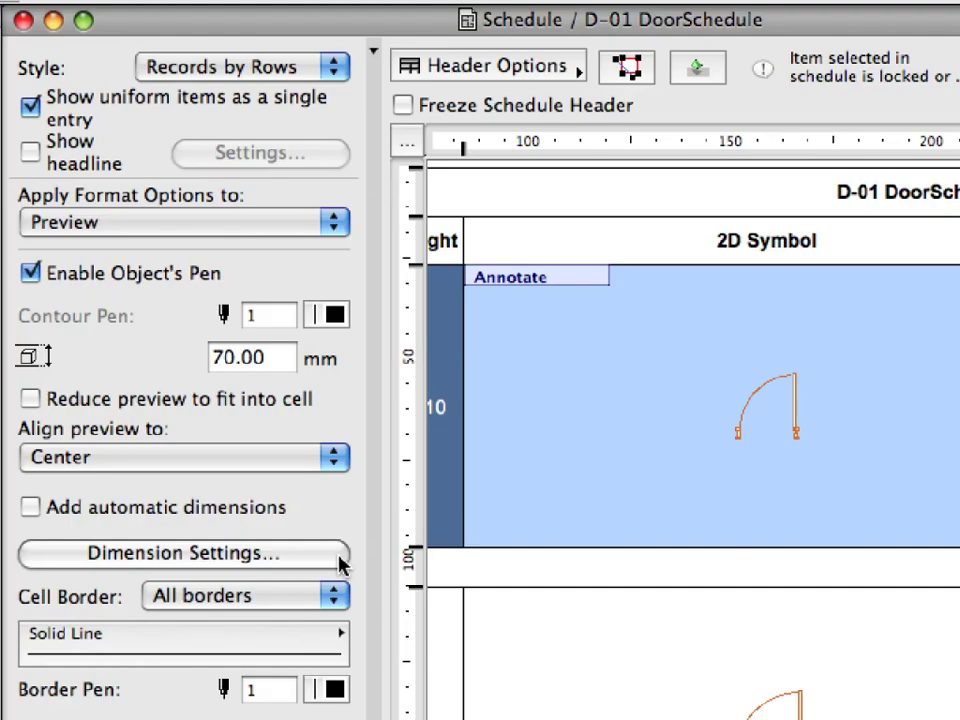
{"action": "left_click", "coordinate": [372, 361]}
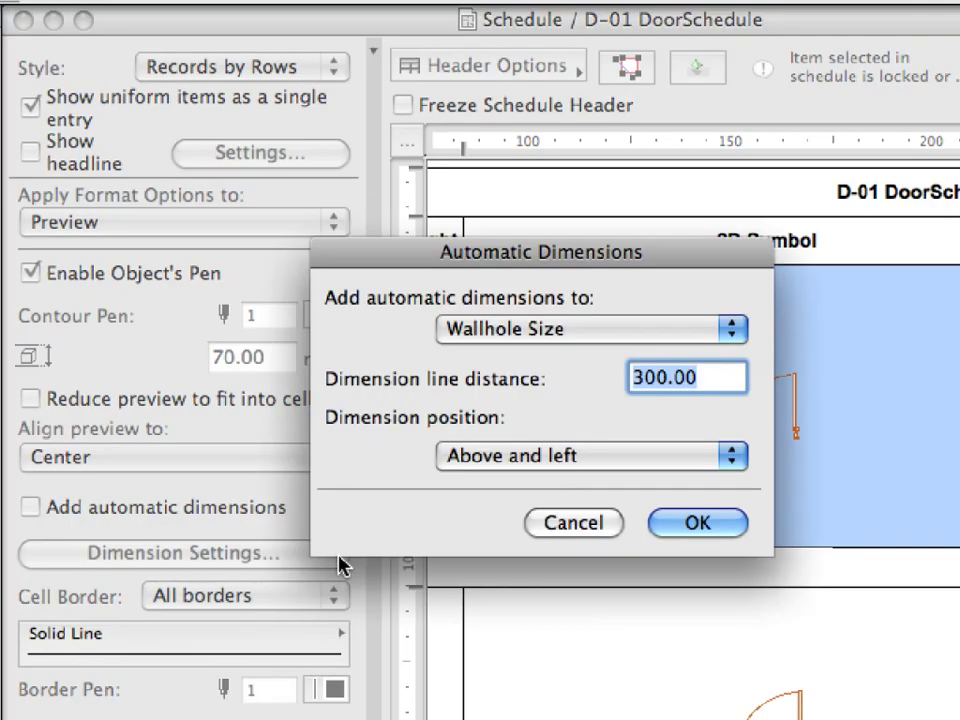
{"action": "type", "text": "200"}
{"action": "left_click", "coordinate": [642, 457]}
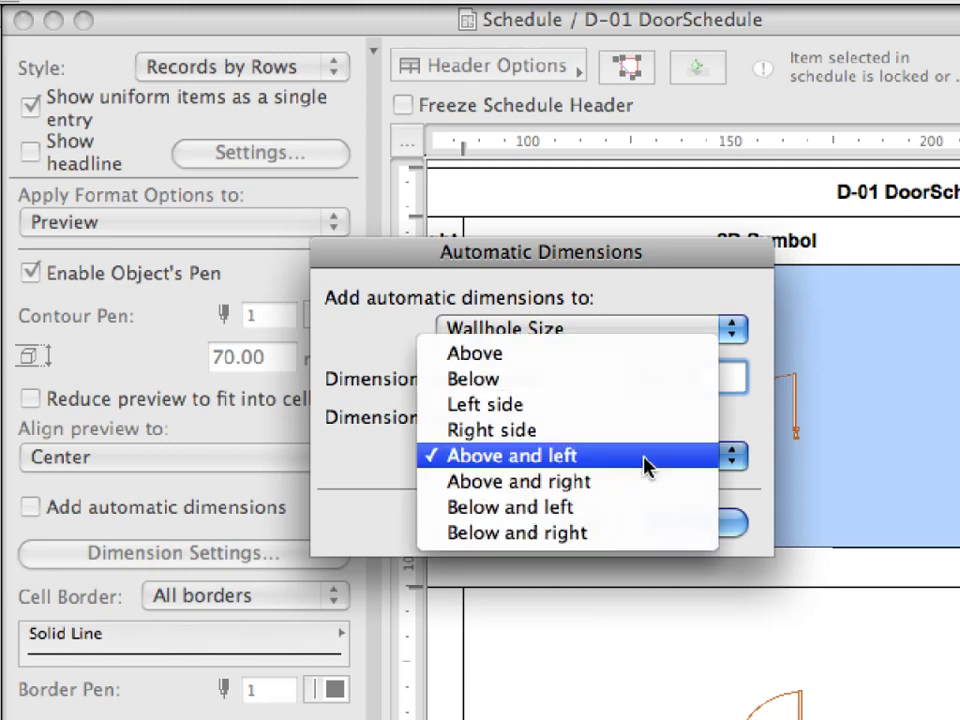
{"action": "left_click", "coordinate": [659, 538]}
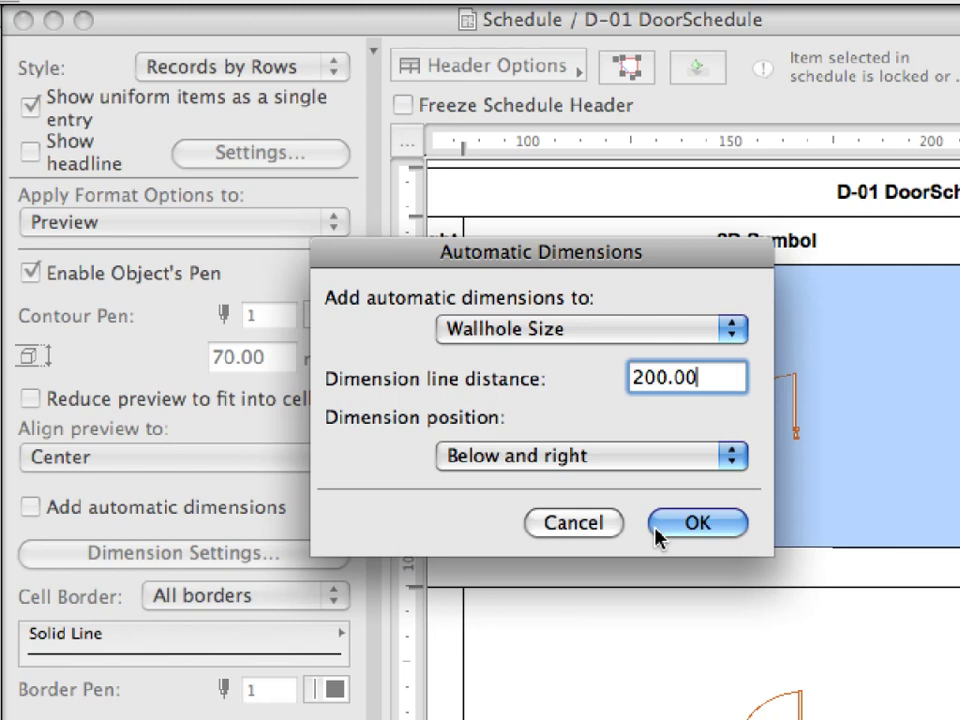
{"action": "left_click", "coordinate": [728, 526]}
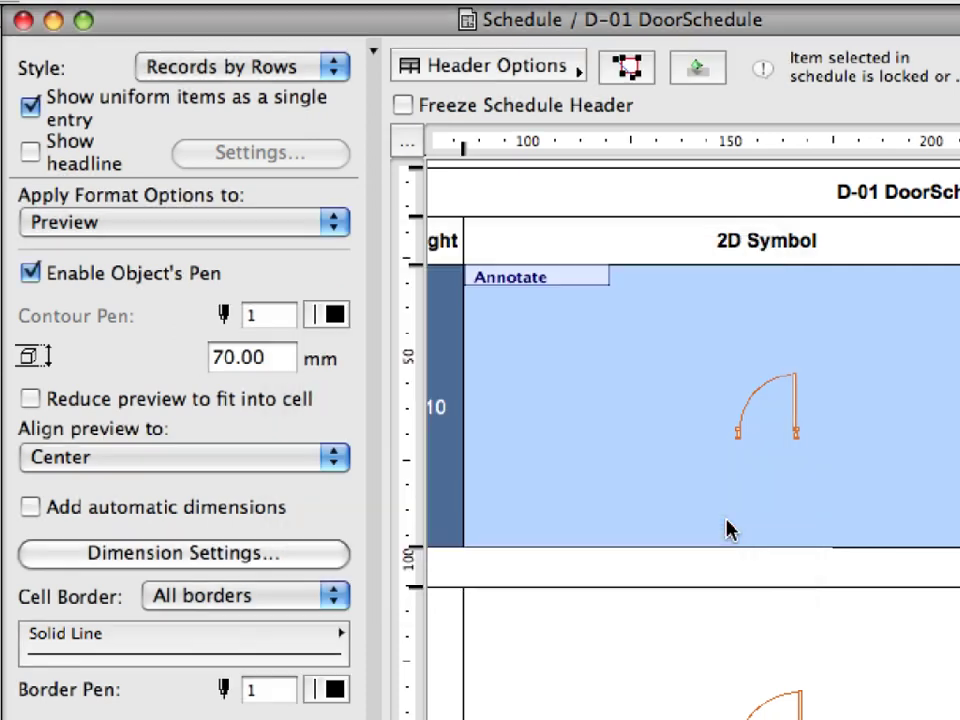
{"action": "left_click", "coordinate": [30, 508]}
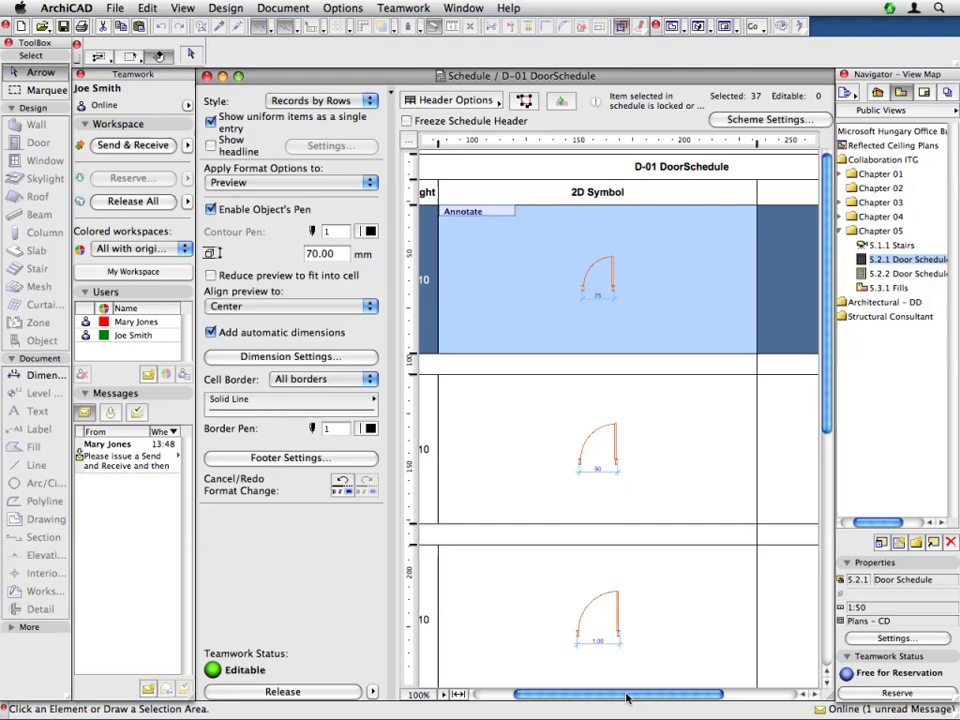
{"action": "left_click_drag", "start_coordinate": [610, 693], "coordinate": [699, 700]}
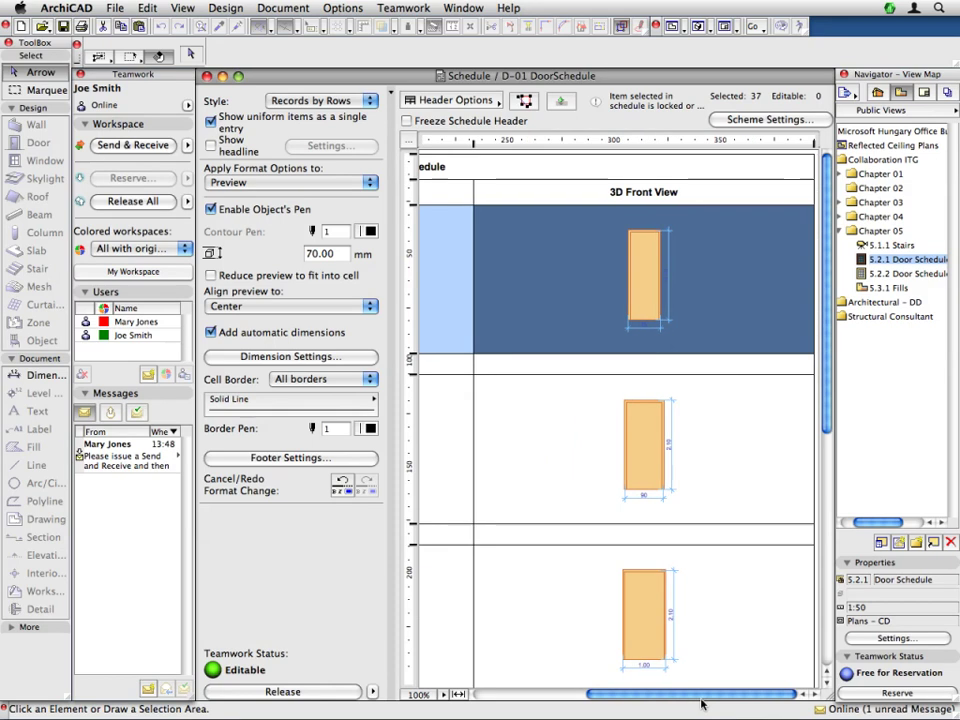
- Open door D101's dimensioned front view in an enlarged Element Preview, zoomed to fit
{"action": "left_click", "coordinate": [609, 235]}
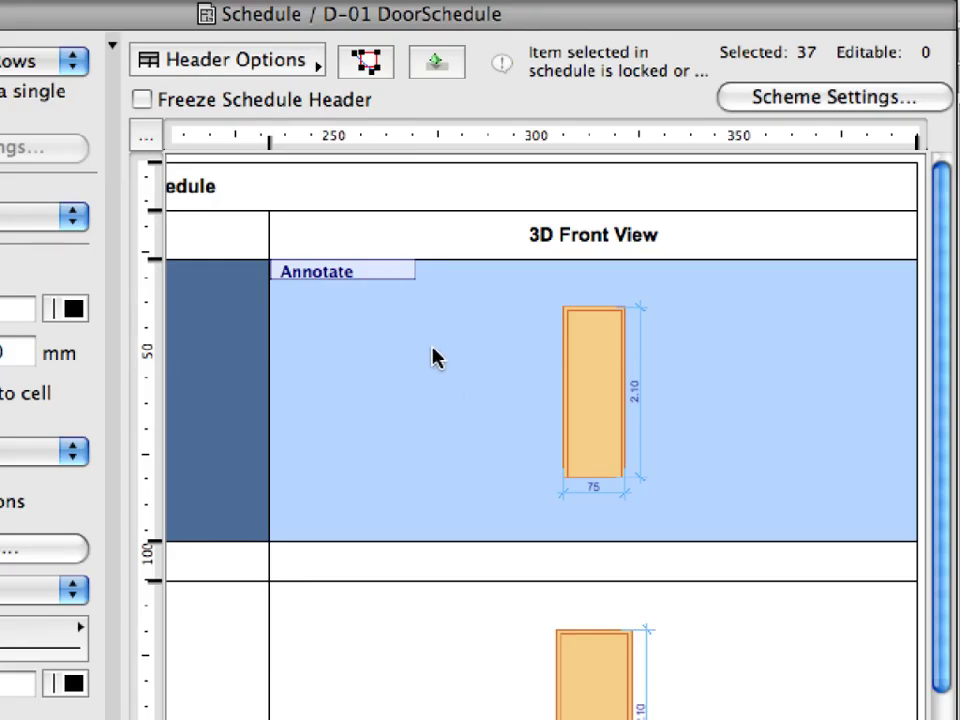
{"action": "left_click", "coordinate": [385, 282]}
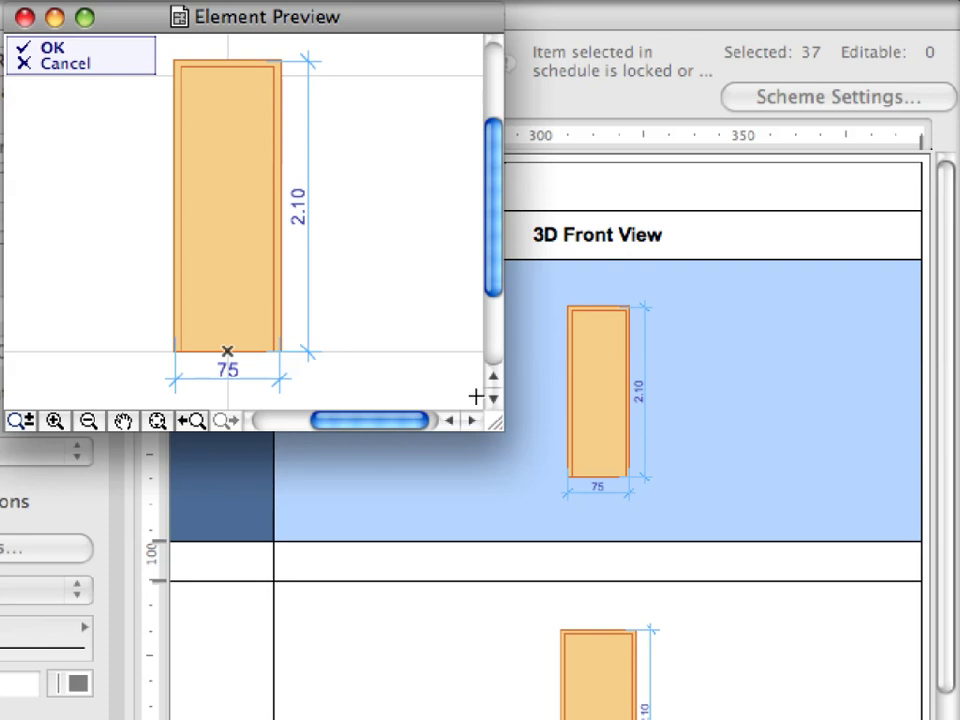
{"action": "left_click_drag", "start_coordinate": [489, 420], "coordinate": [952, 714]}
{"action": "key", "text": "super+apostrophe"}
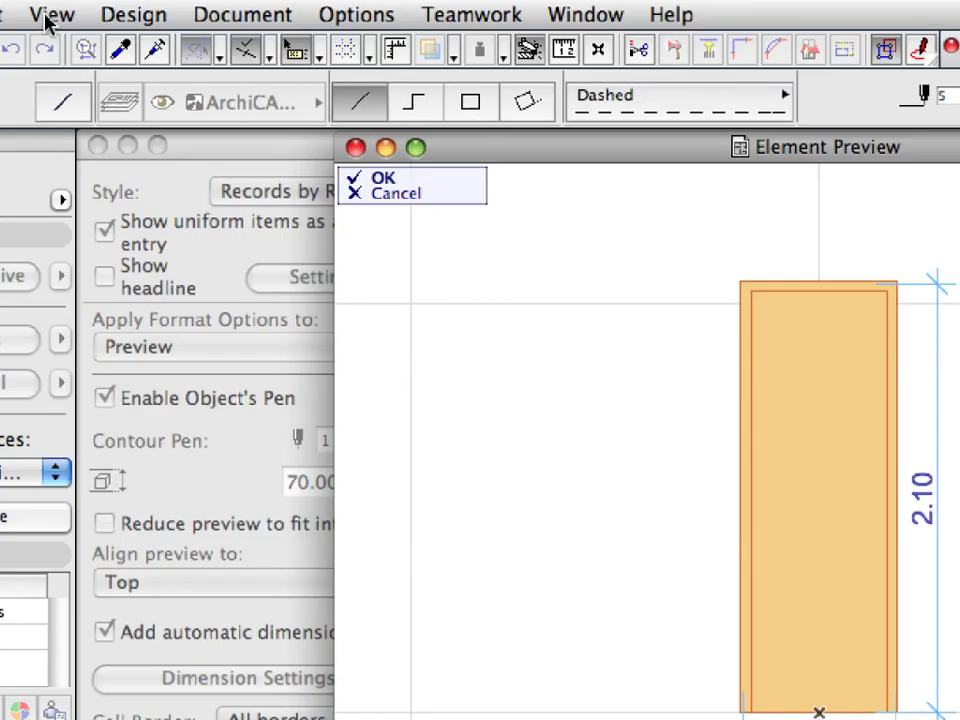
{"action": "left_click", "coordinate": [50, 15]}
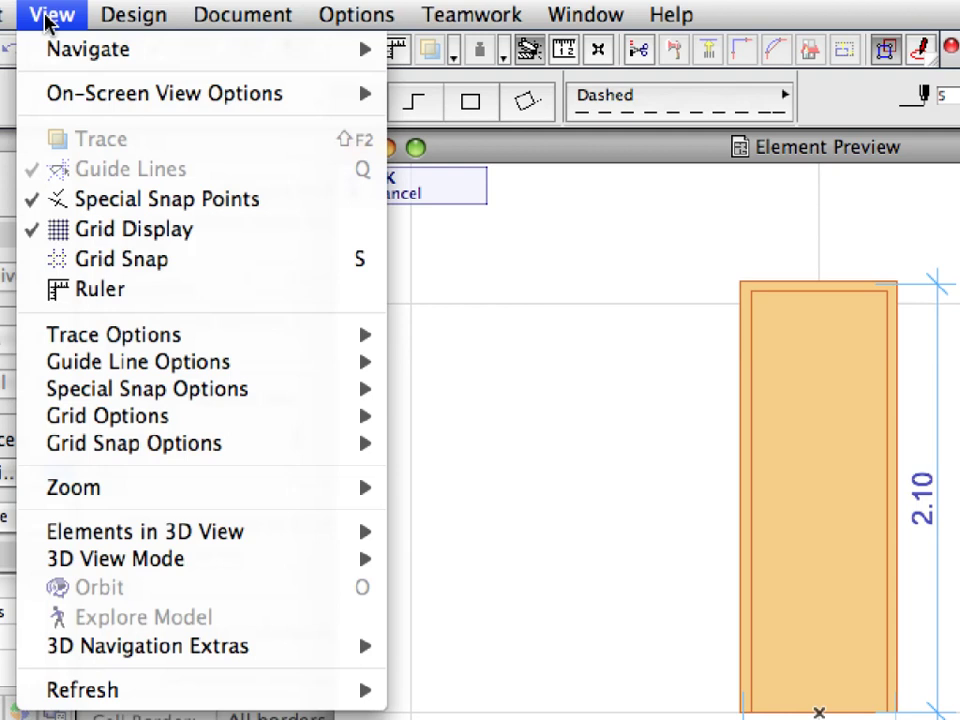
- Draw a 4000-long dashed floor-level line along D101's base, with grid snap turned off
{"action": "left_click", "coordinate": [275, 258]}
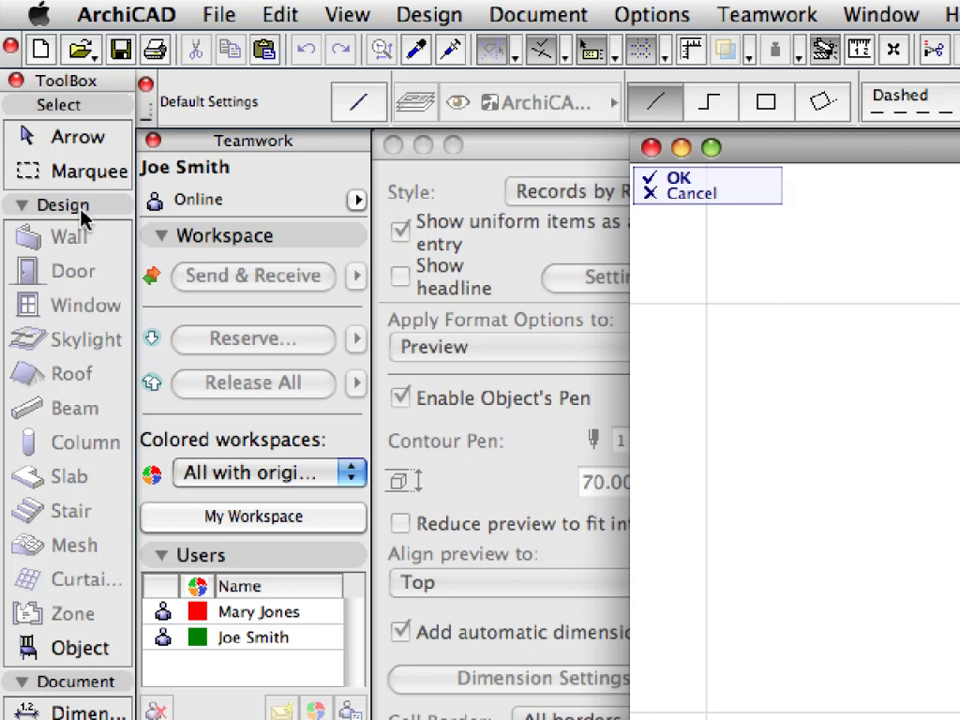
{"action": "left_click", "coordinate": [82, 208]}
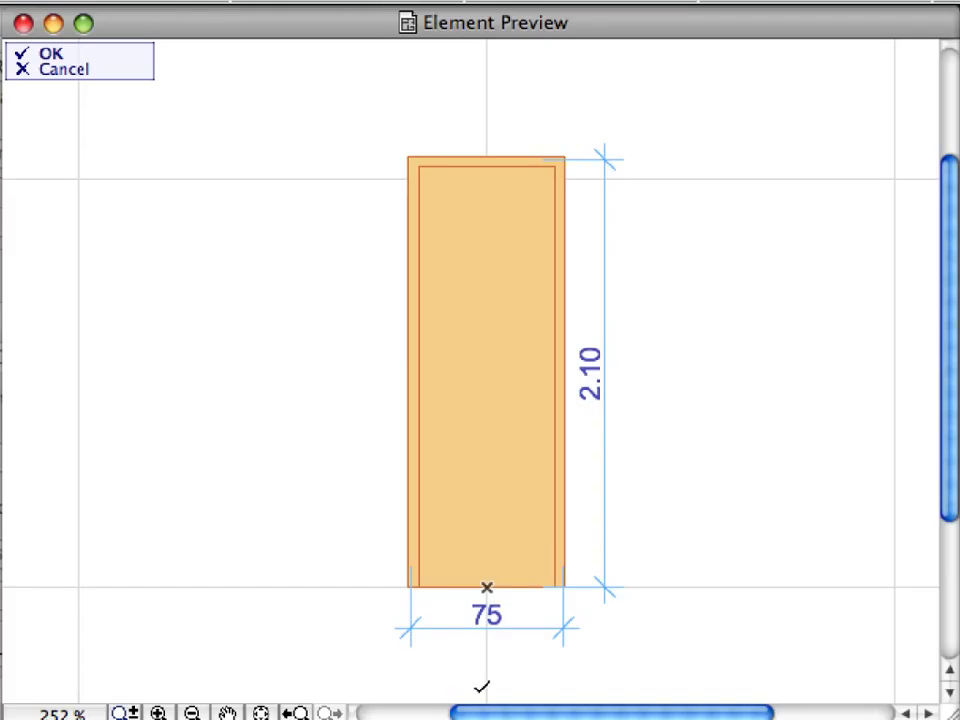
{"action": "left_click", "coordinate": [79, 587]}
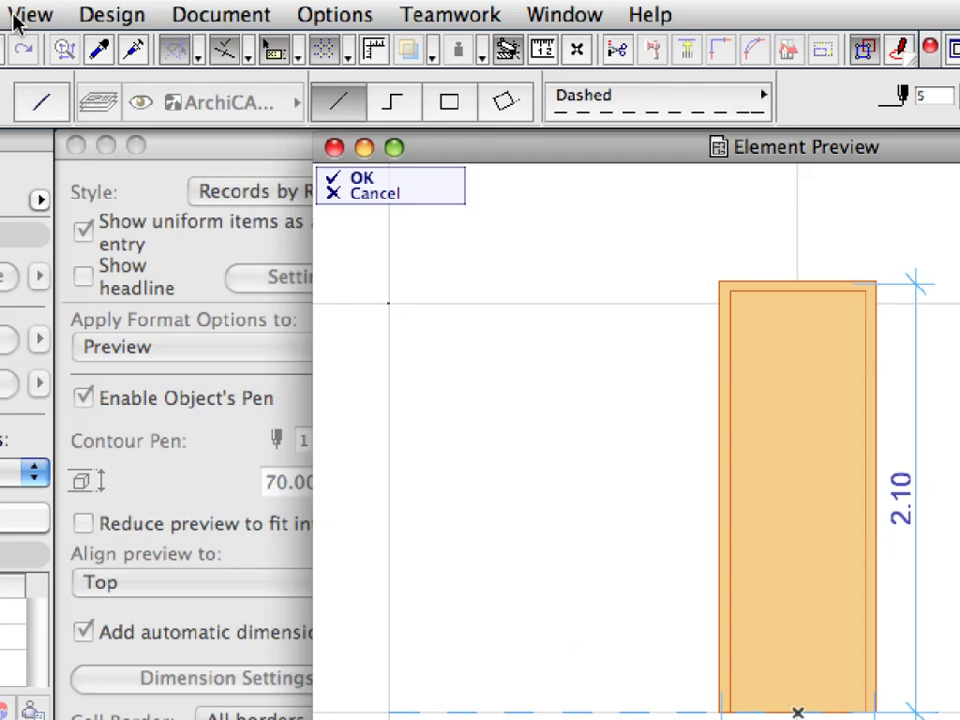
{"action": "left_click", "coordinate": [24, 14]}
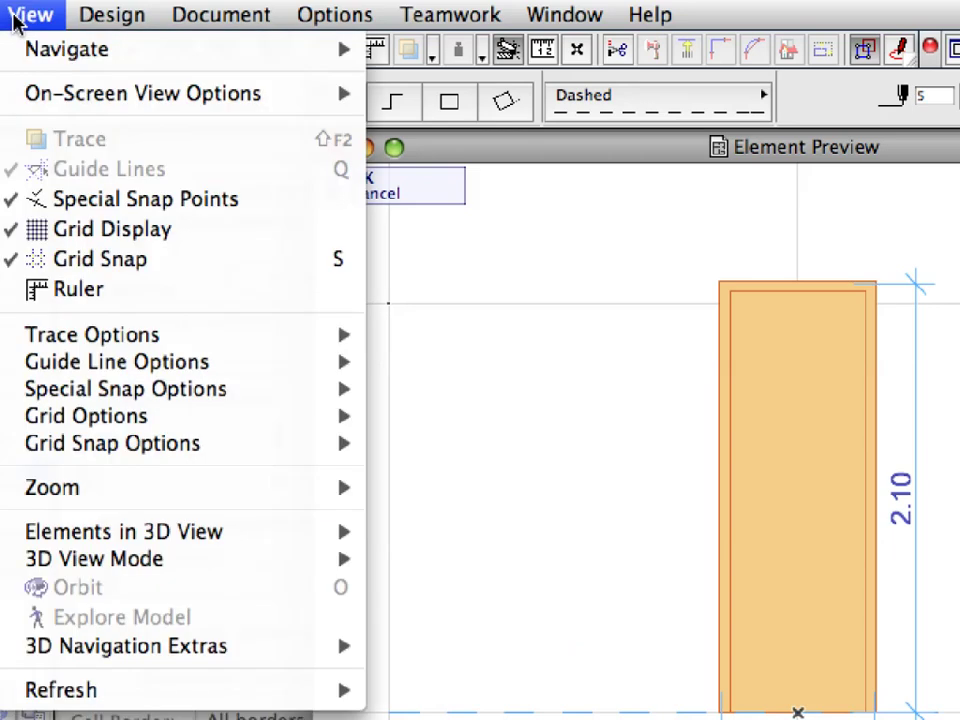
{"action": "left_click", "coordinate": [210, 262]}
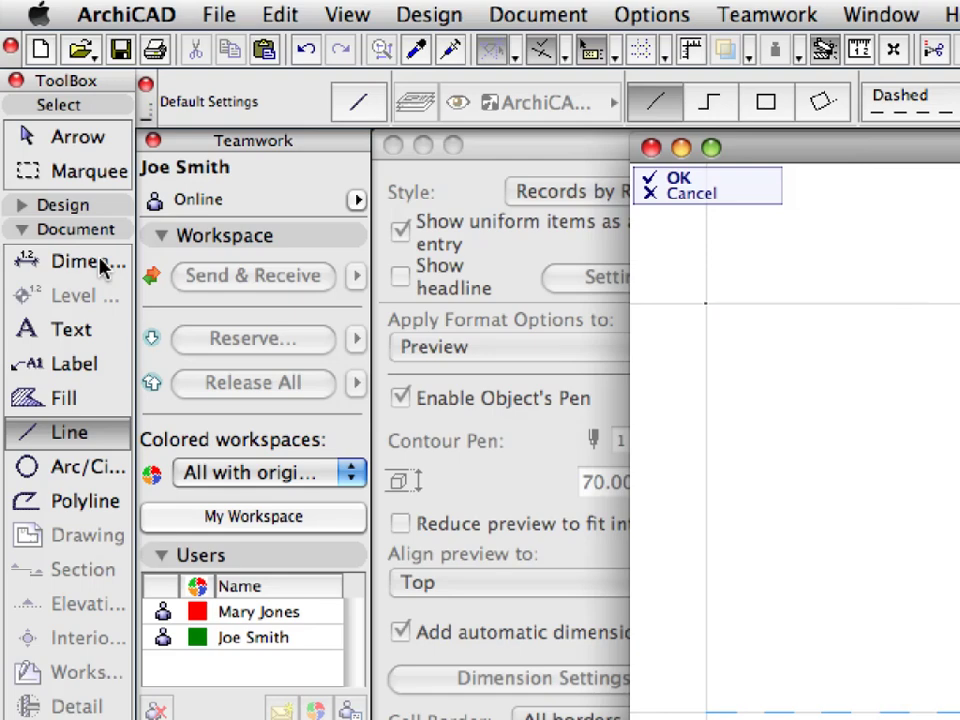
- Set Dimension tool defaults to the Elevation Dim-01 favourite with F.F.L. as origin
{"action": "left_click", "coordinate": [100, 264]}
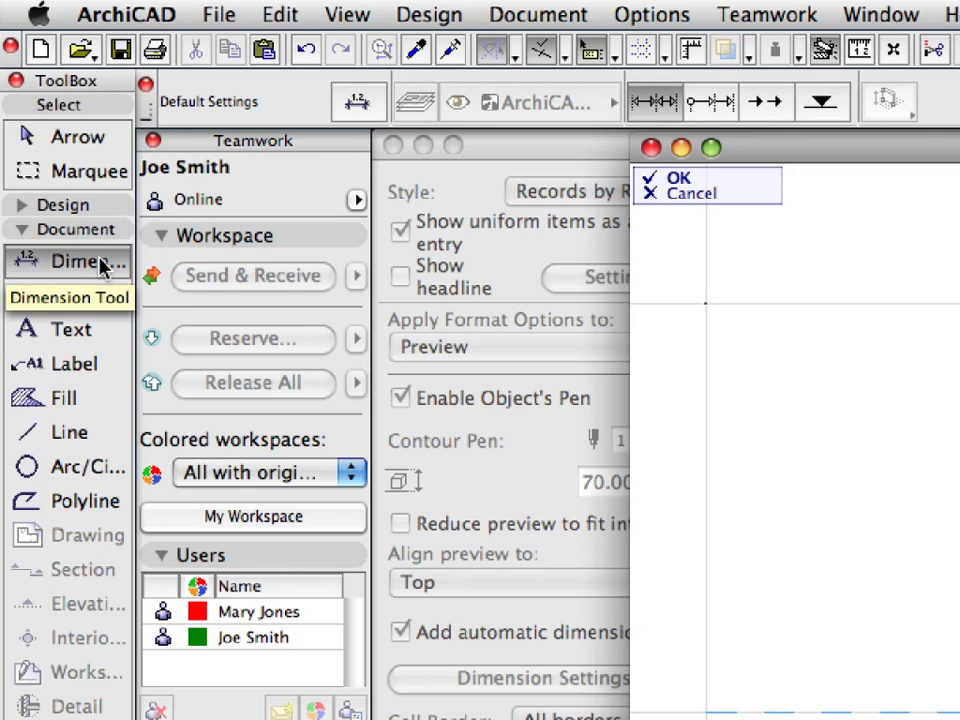
{"action": "left_click", "coordinate": [380, 106]}
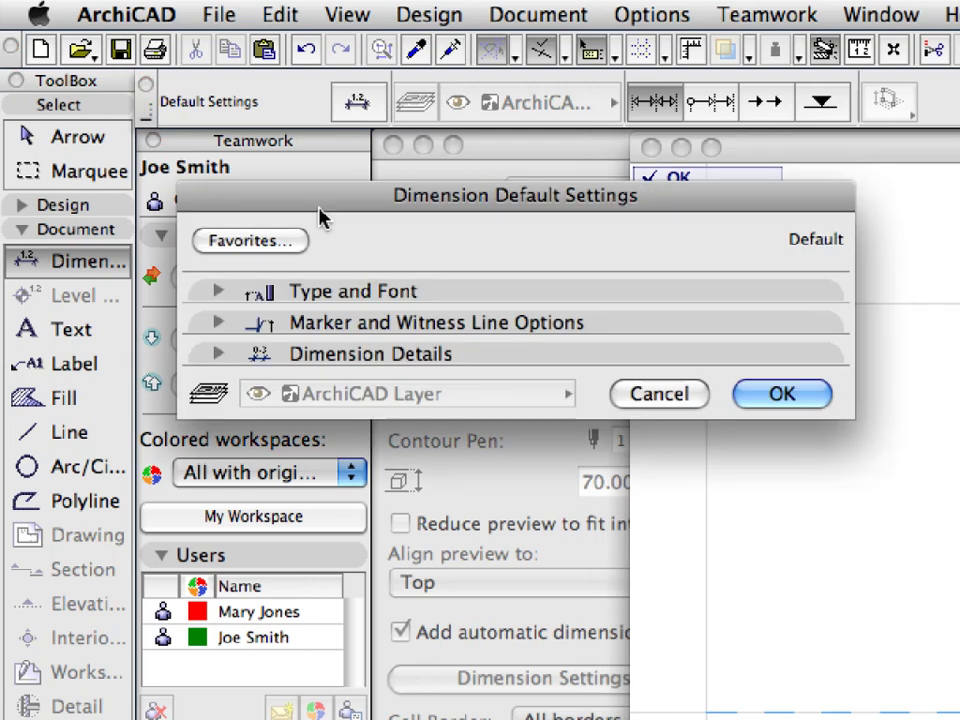
{"action": "left_click", "coordinate": [303, 244]}
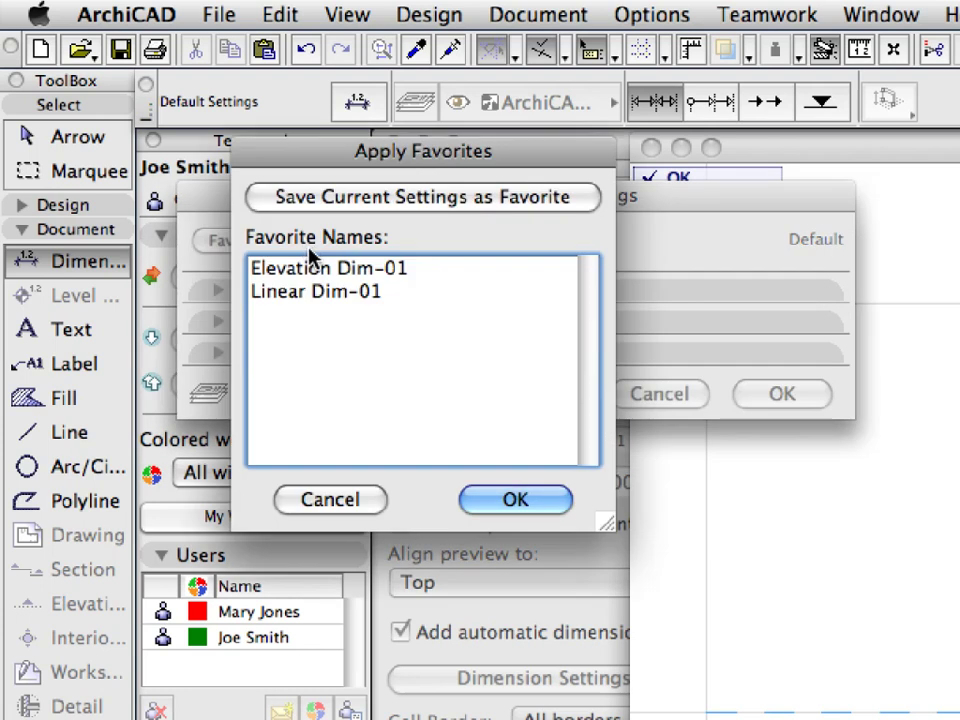
{"action": "left_click", "coordinate": [315, 270]}
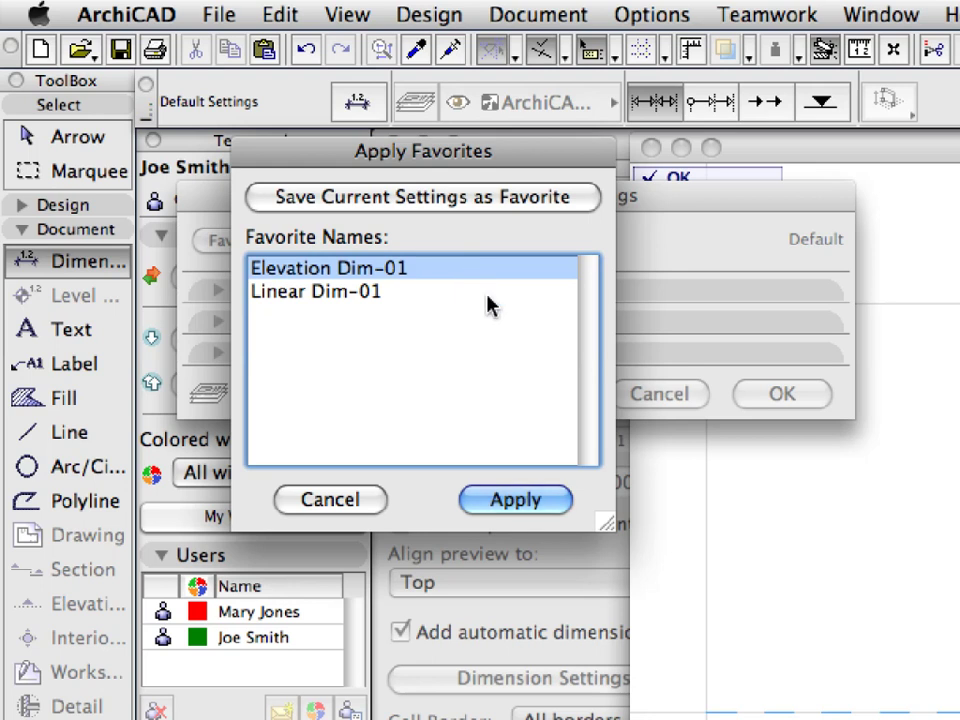
{"action": "left_click", "coordinate": [553, 500]}
{"action": "left_click", "coordinate": [628, 291]}
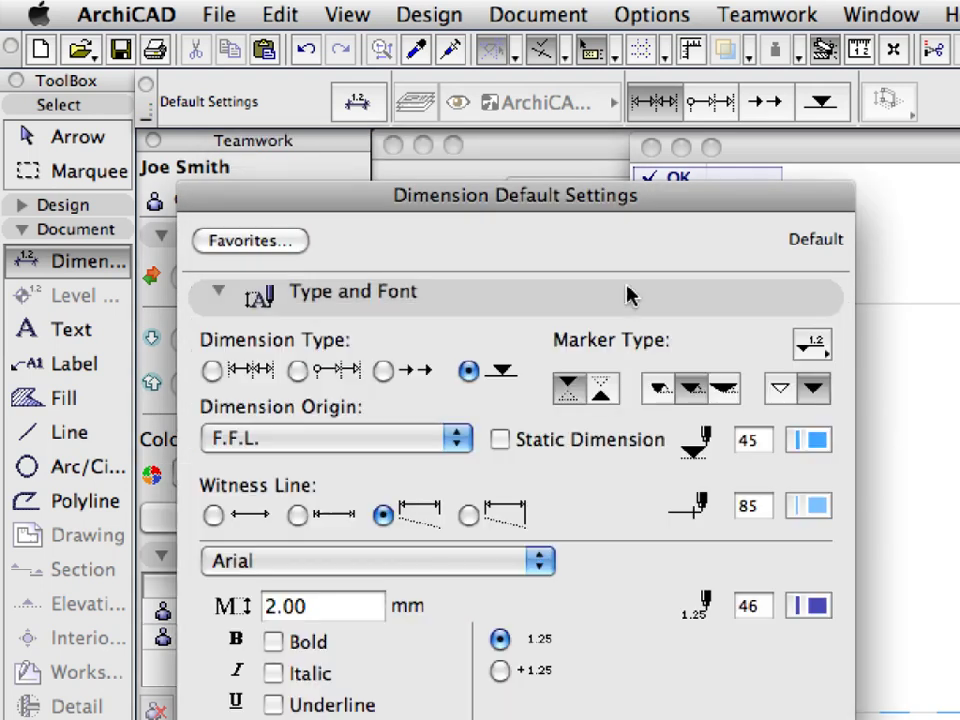
{"action": "left_click", "coordinate": [456, 440]}
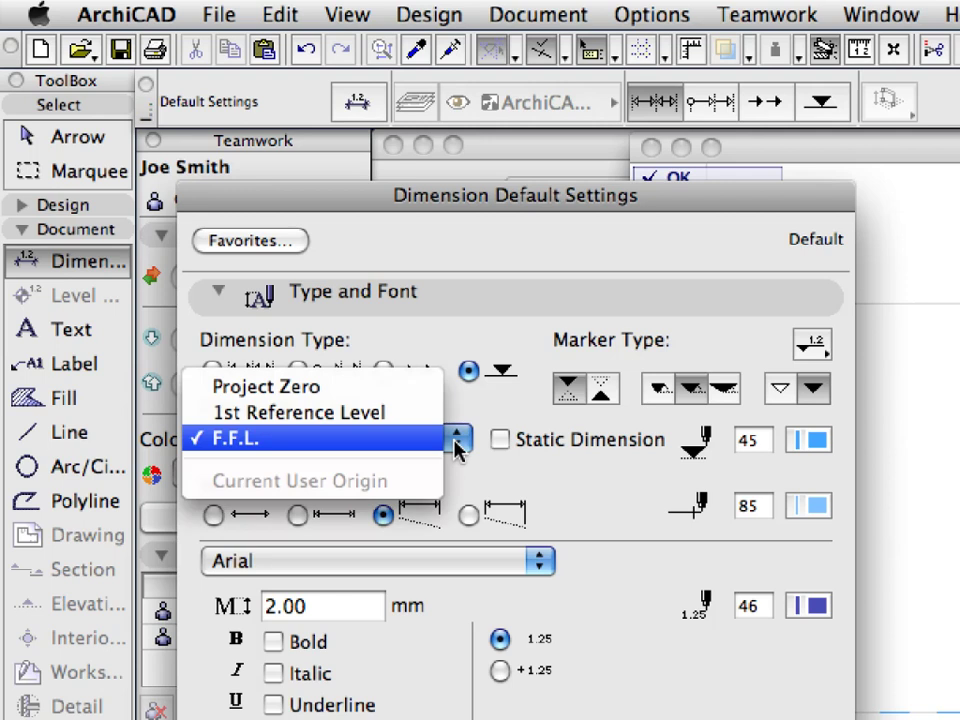
{"action": "left_click", "coordinate": [386, 447]}
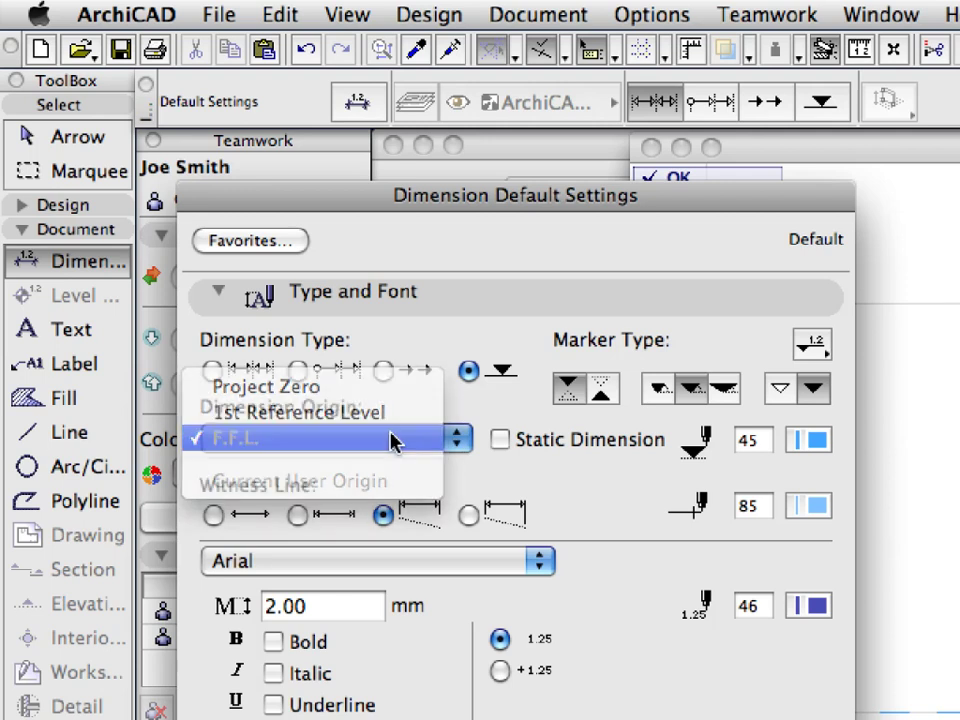
{"action": "left_click", "coordinate": [480, 306]}
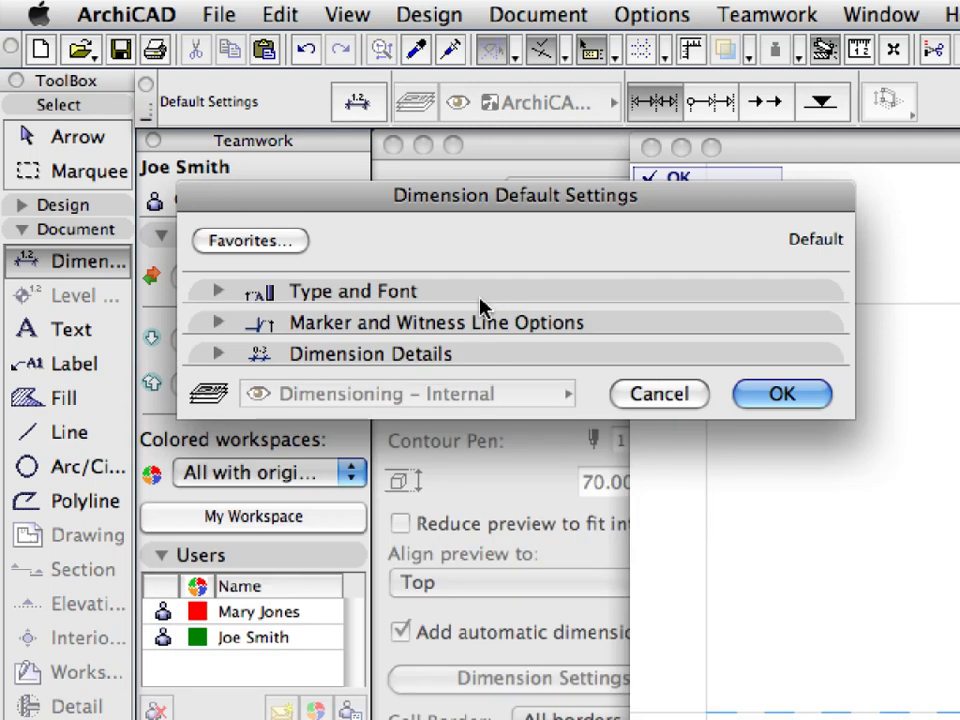
{"action": "left_click", "coordinate": [812, 397]}
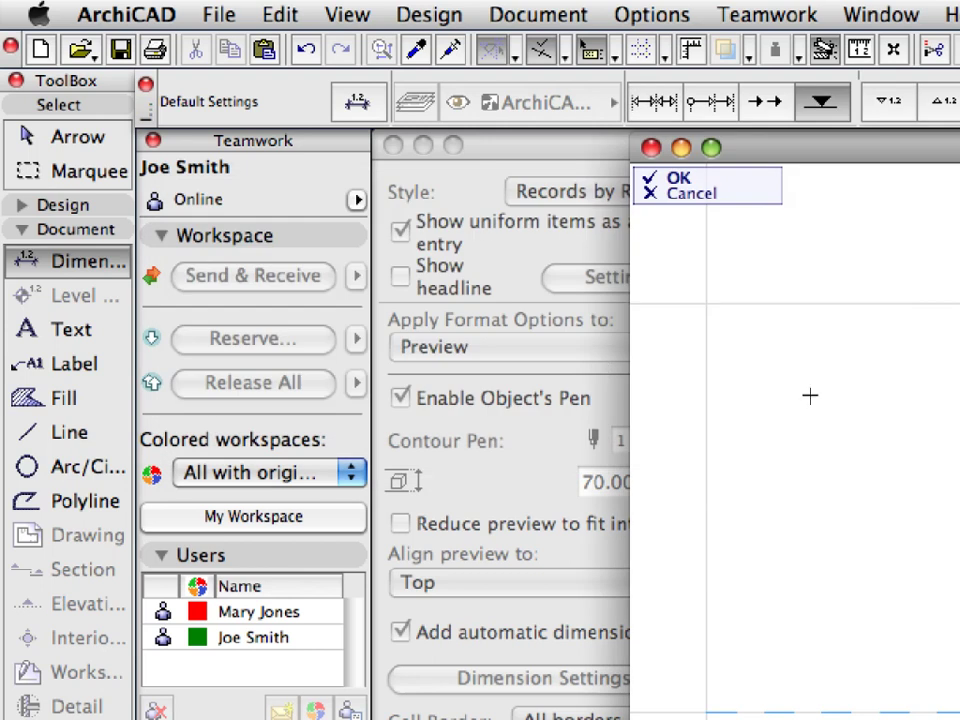
- Place an elevation dimension 200 beside door D101 marking 0.00 and 2.10 (F.F.L.)
{"action": "left_click", "coordinate": [117, 209]}
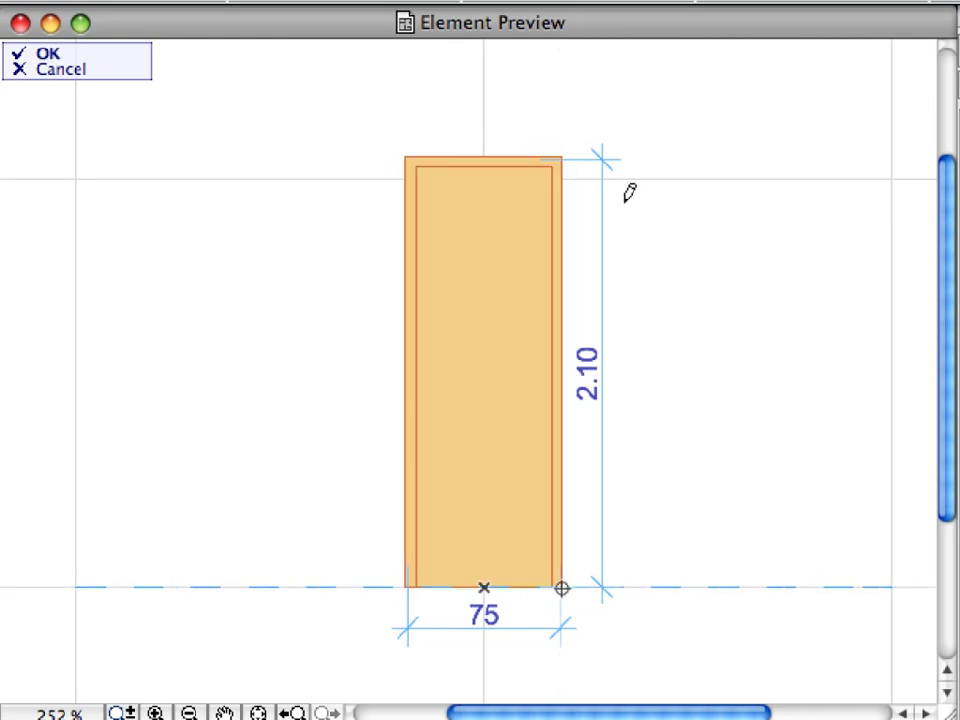
{"action": "left_click", "coordinate": [566, 143]}
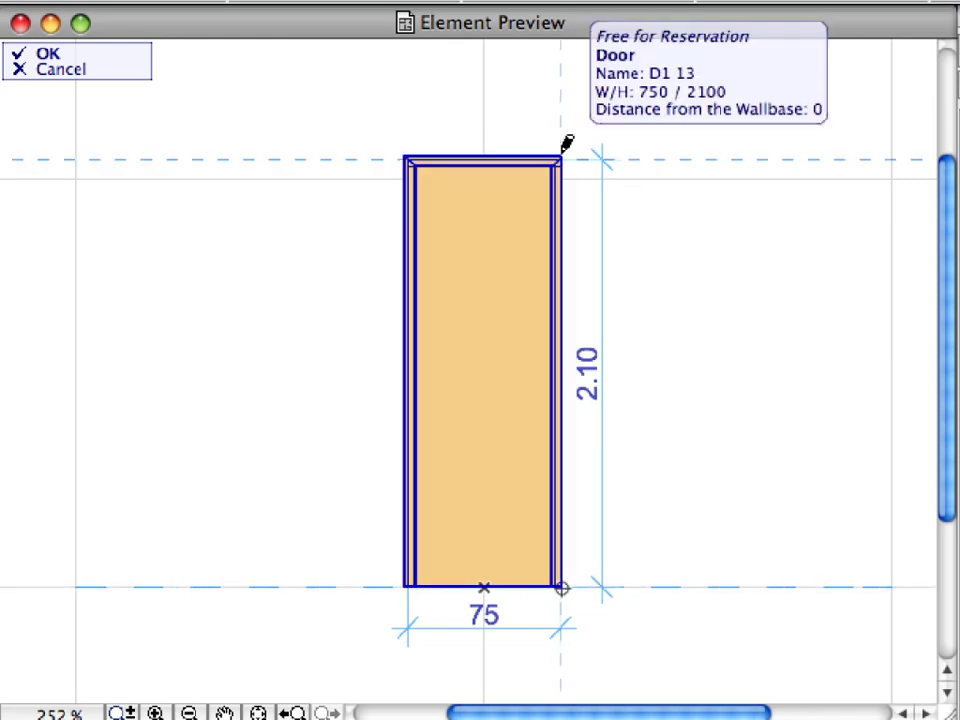
{"action": "right_click", "coordinate": [321, 99]}
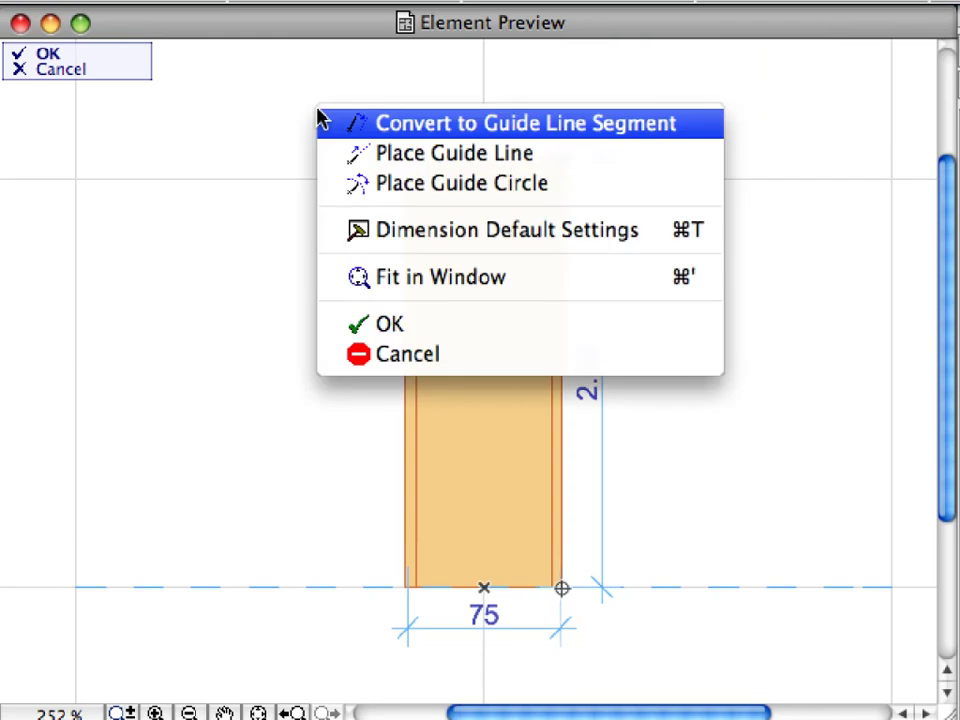
{"action": "left_click", "coordinate": [520, 330]}
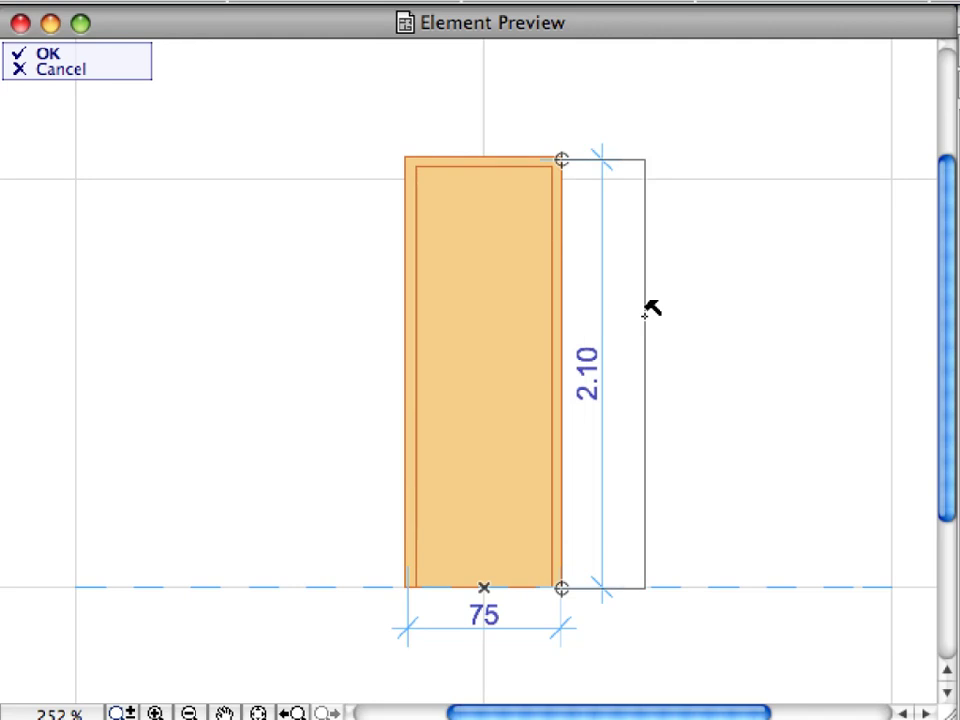
{"action": "type", "text": "200"}
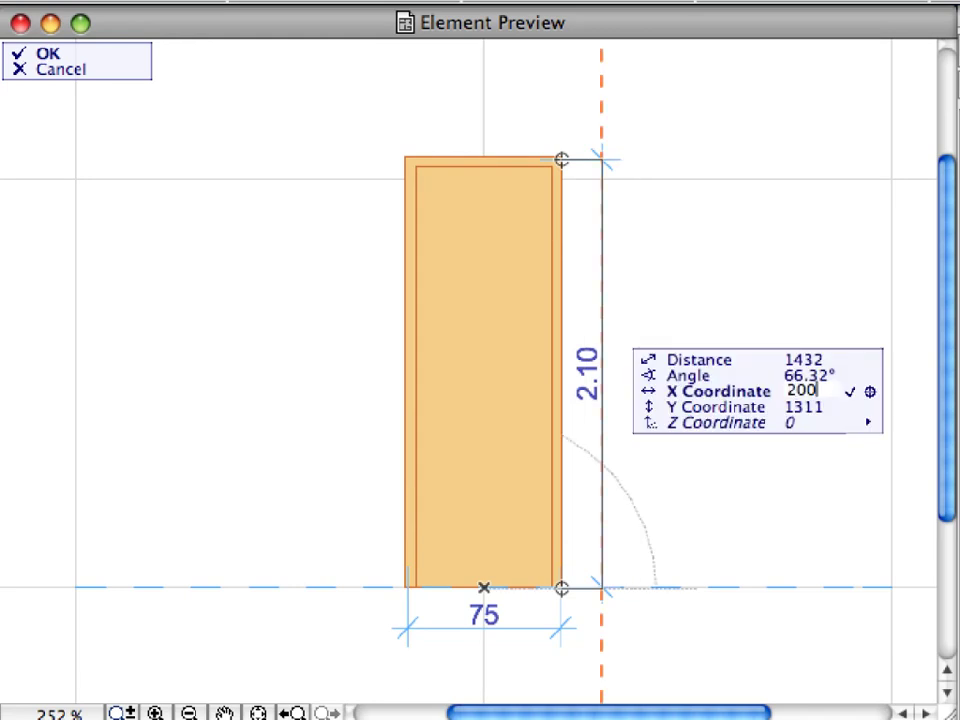
{"action": "key", "text": "Return"}
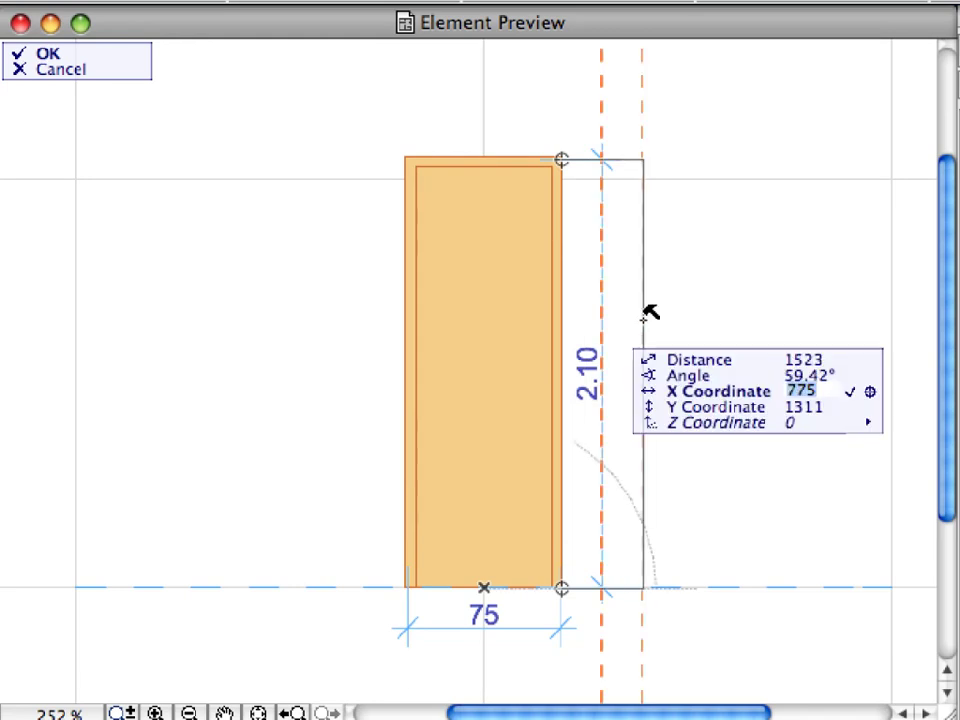
{"action": "left_click", "coordinate": [648, 313]}
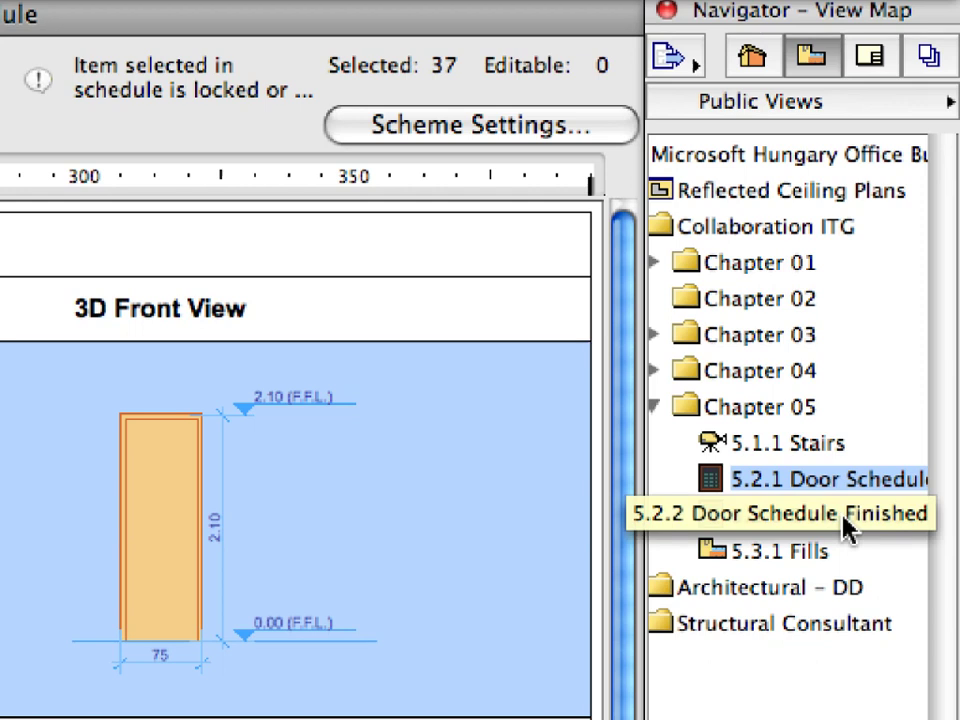
{"action": "double_click", "coordinate": [843, 518]}
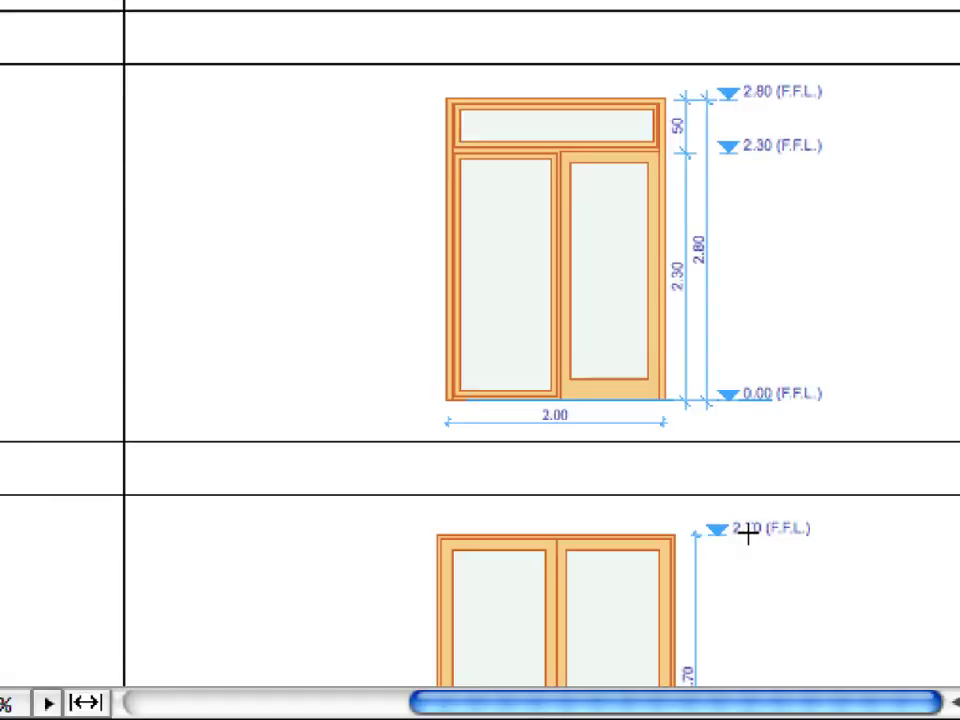
{"action": "scroll", "coordinate": [748, 534], "scroll_direction": "down", "scroll_amount": 5}
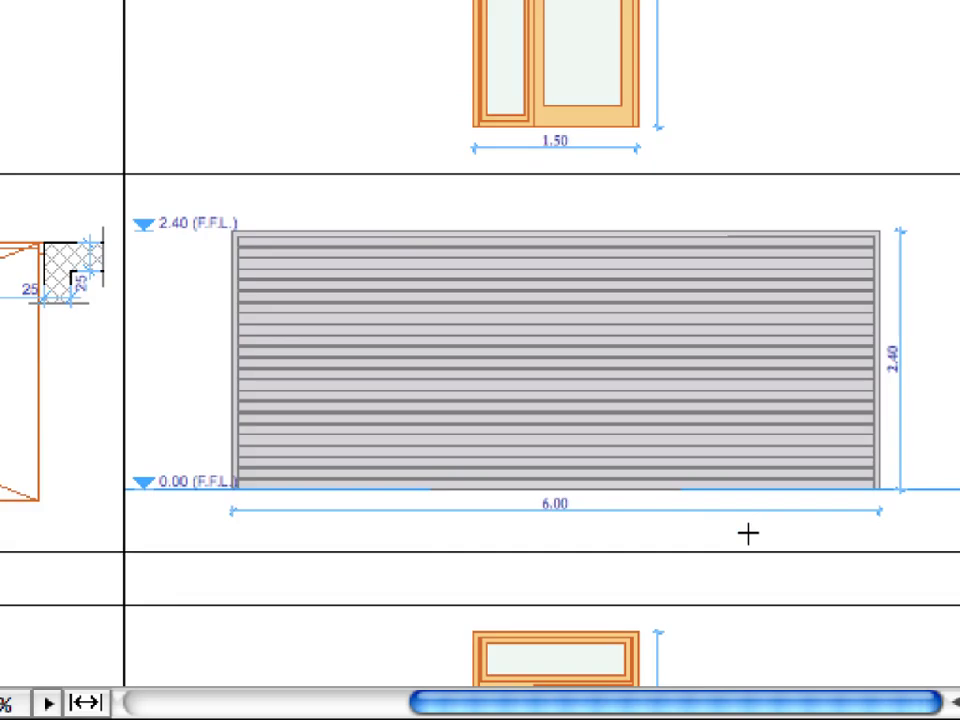
{"action": "scroll", "coordinate": [748, 533], "scroll_direction": "down", "scroll_amount": 5}
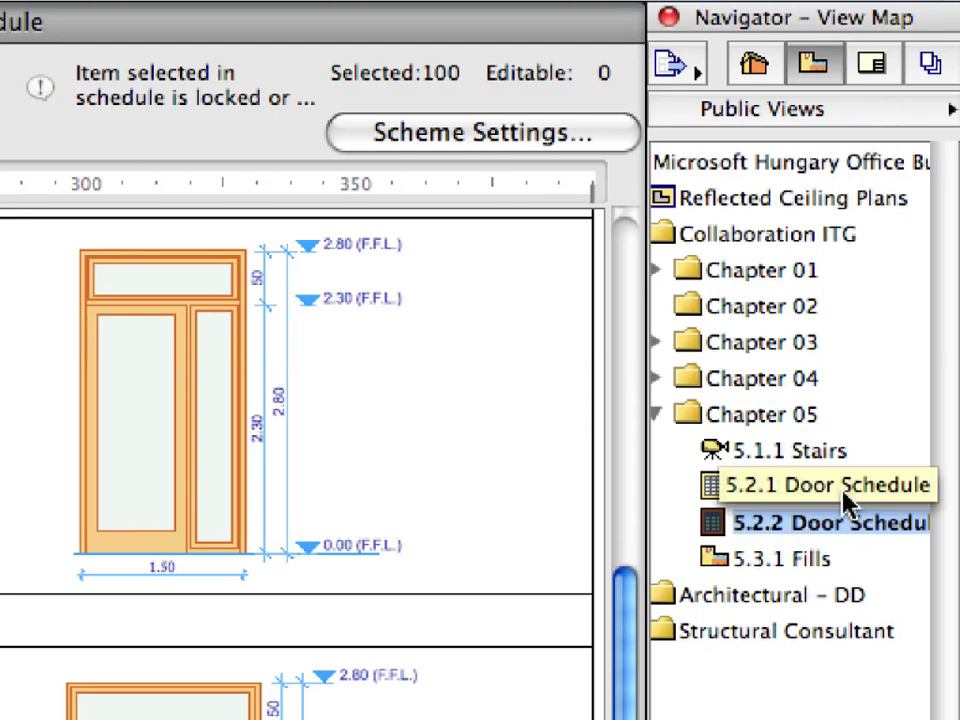
{"action": "double_click", "coordinate": [838, 500]}
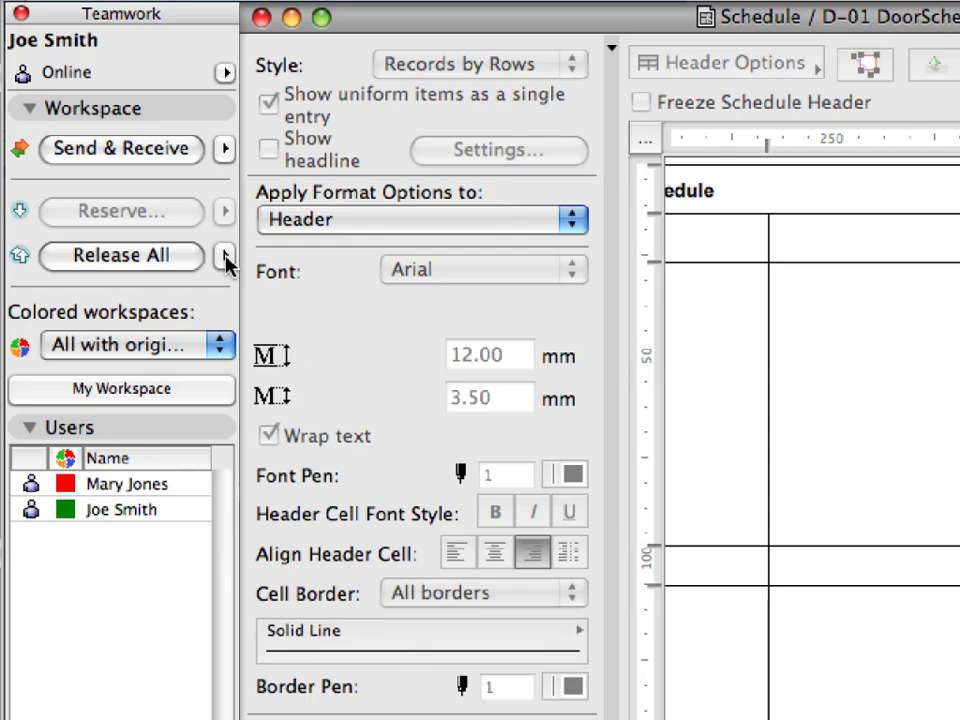
- Send and release all reservations with comment 'Annotation done!', notifying team members by message
{"action": "left_click", "coordinate": [187, 201]}
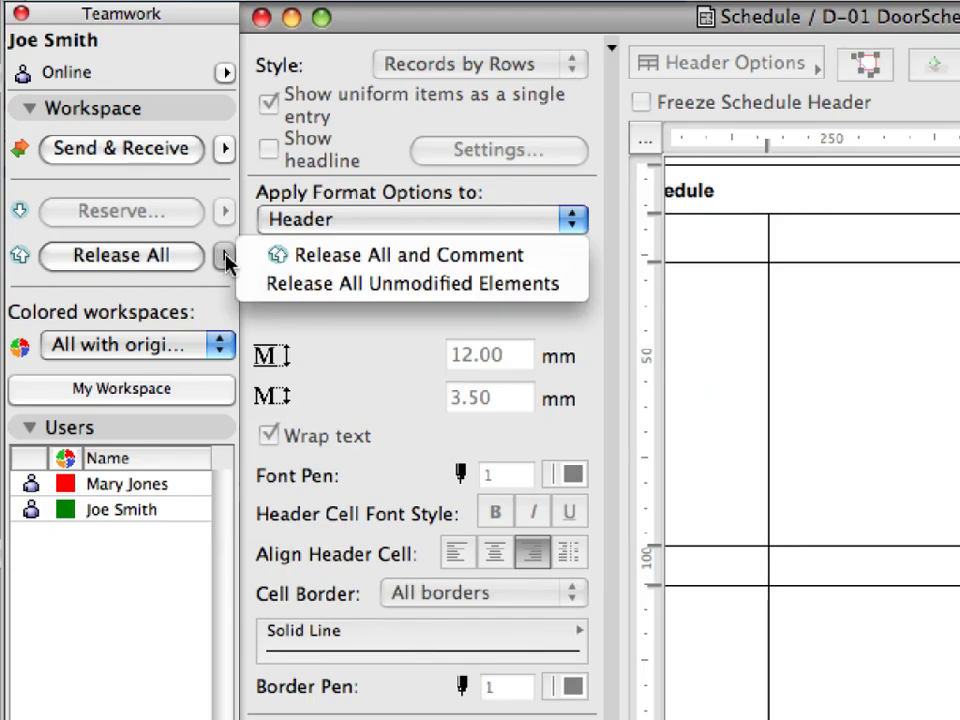
{"action": "left_click", "coordinate": [548, 268]}
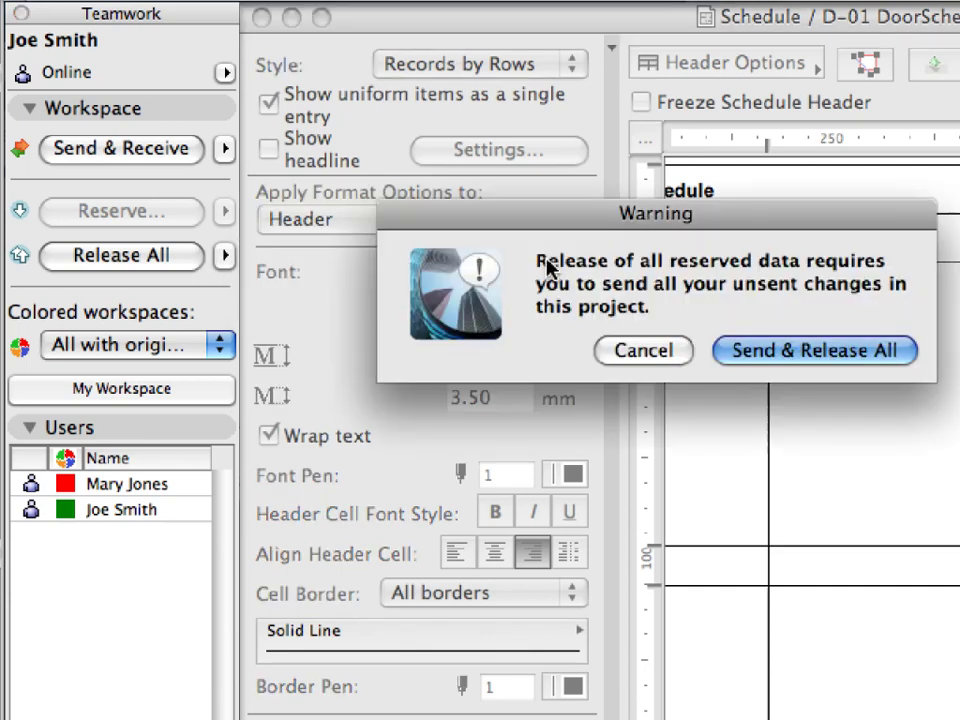
{"action": "left_click", "coordinate": [855, 350]}
{"action": "type", "text": "Annotation "}
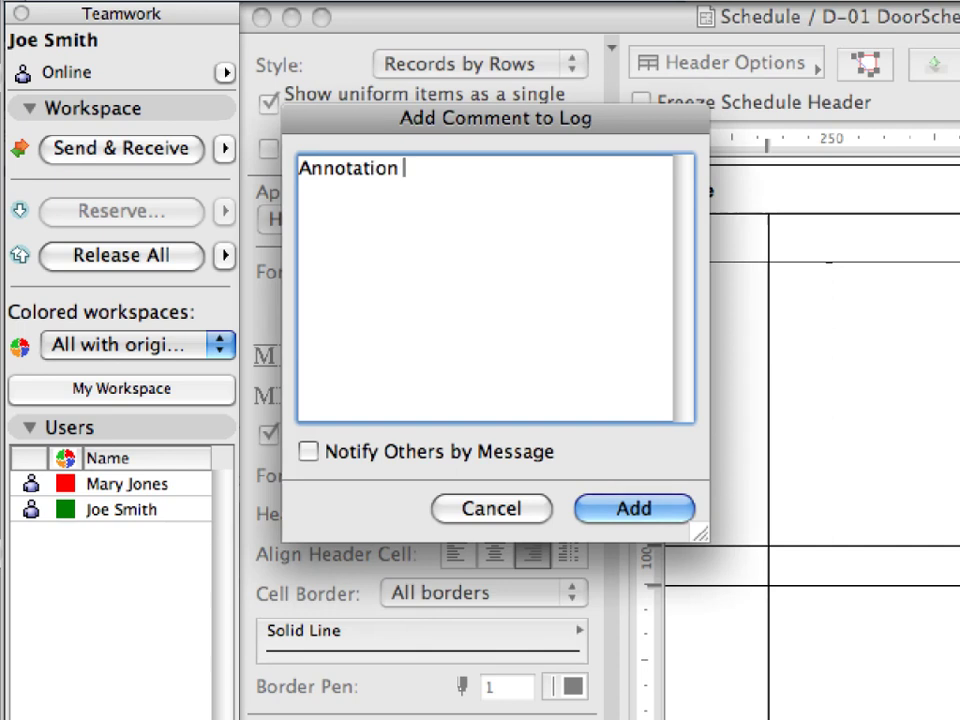
{"action": "type", "text": "done!"}
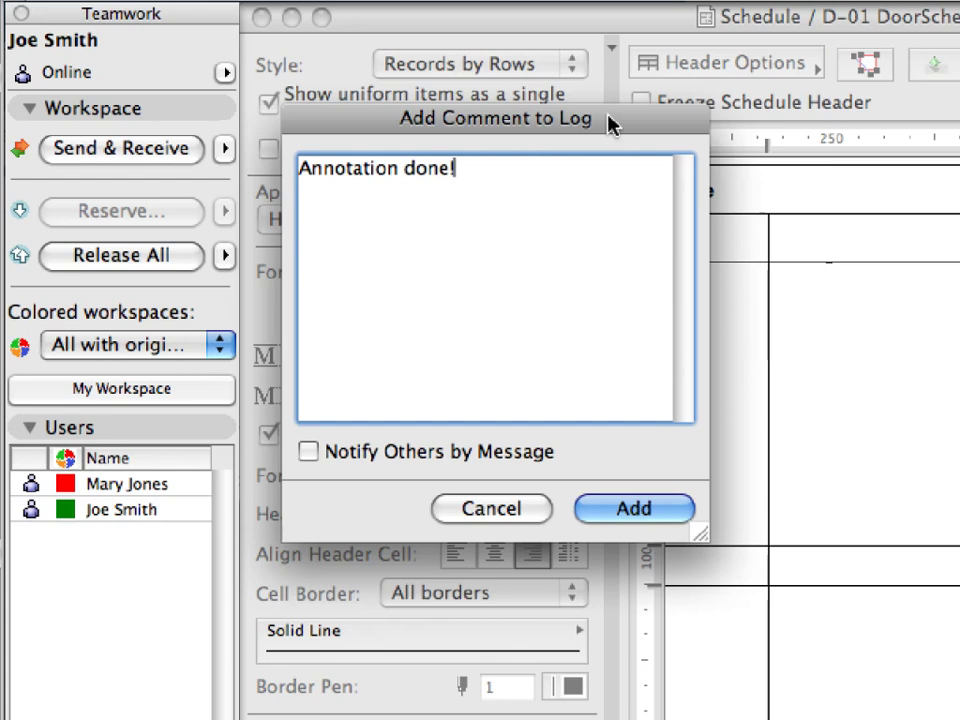
{"action": "left_click", "coordinate": [311, 456]}
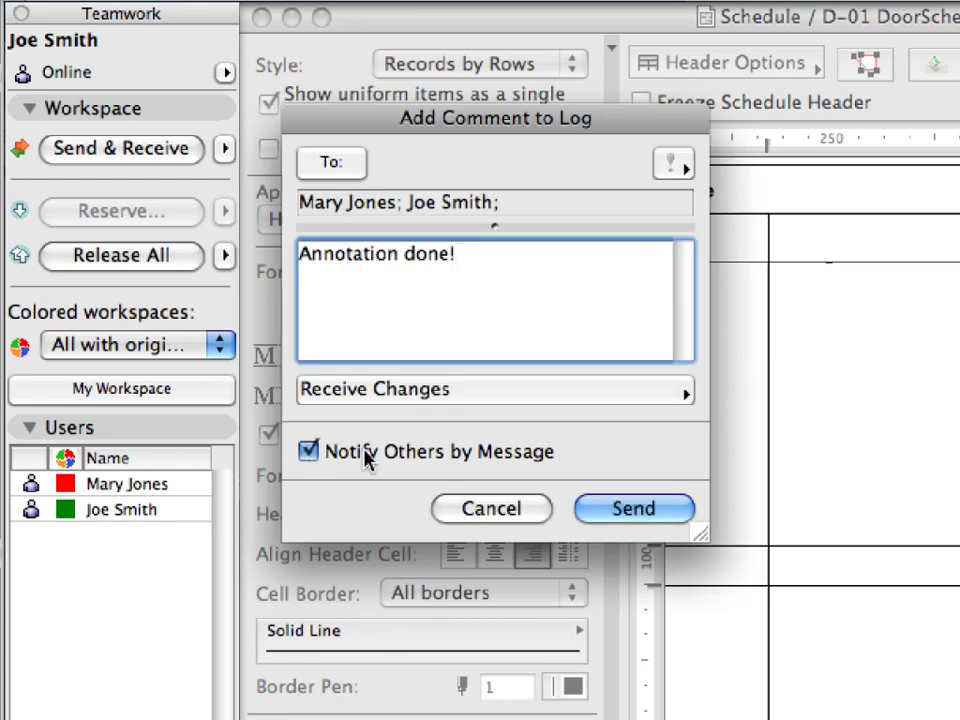